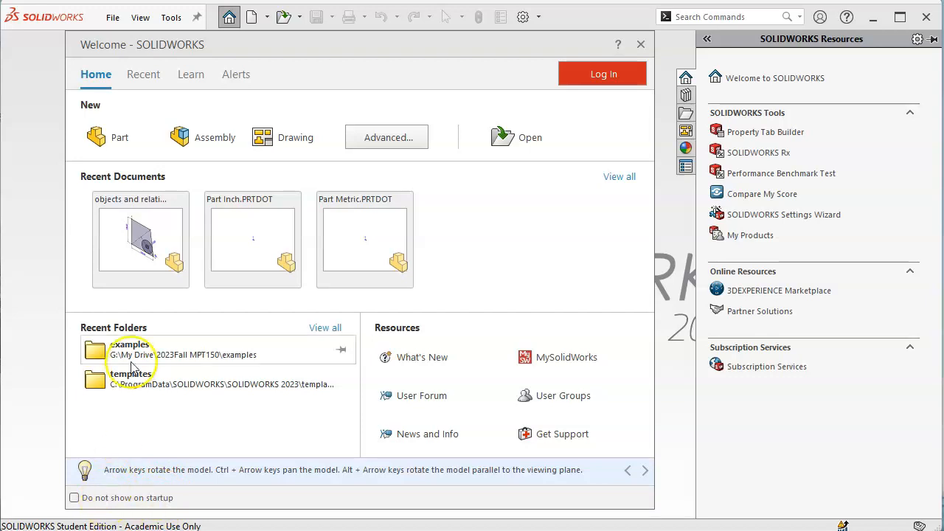
Open the recent part document "objects and relations.SLDPRT".
{"action": "mouse_move", "coordinate": [145, 254]}
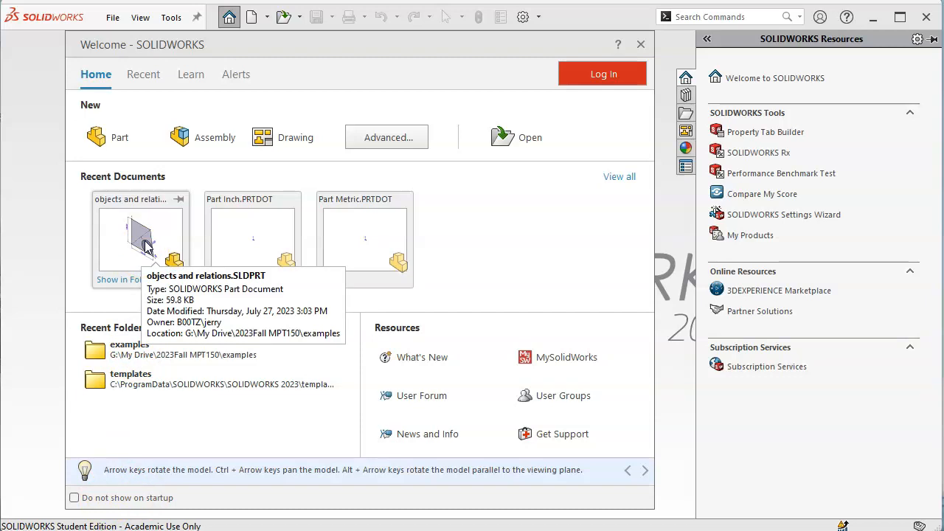
{"action": "left_click", "coordinate": [143, 76]}
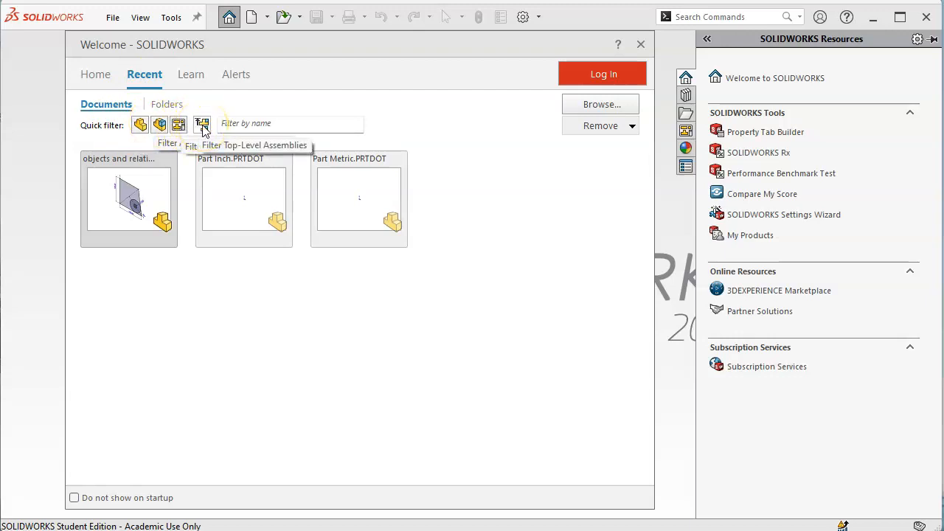
{"action": "left_click", "coordinate": [131, 197]}
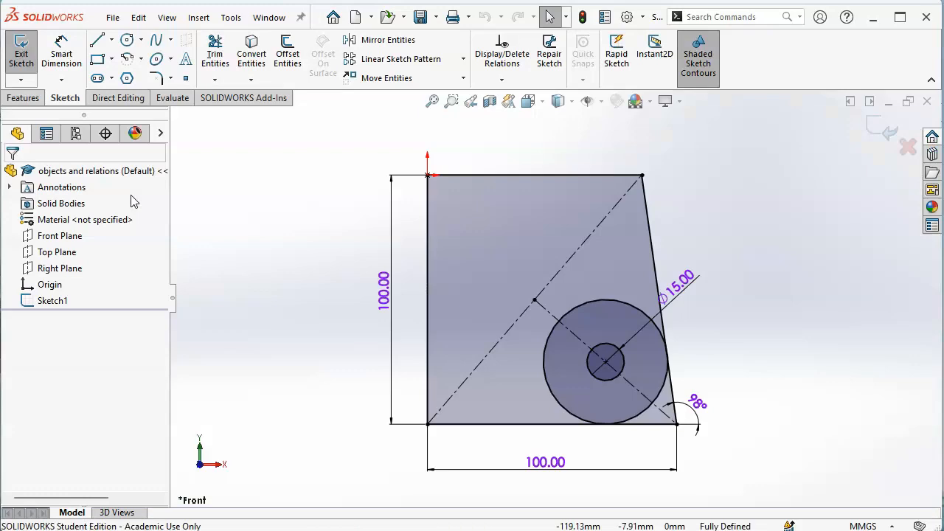
{"action": "left_click", "coordinate": [259, 286]}
{"action": "left_click", "coordinate": [752, 258]}
{"action": "left_click", "coordinate": [760, 248]}
{"action": "left_click", "coordinate": [736, 233]}
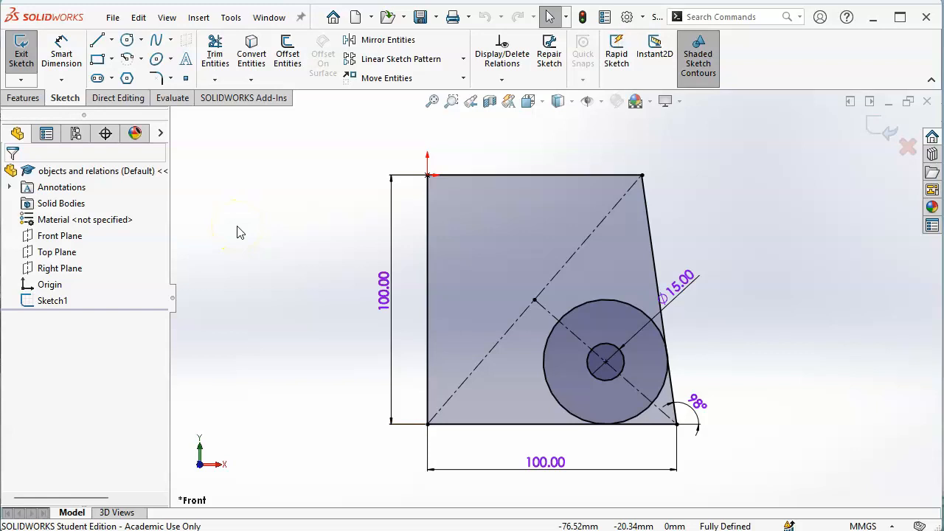
Start an Extruded Boss/Base from the sketch, selecting the large area outside the circle and the lower-right corner region as contours.
{"action": "left_click", "coordinate": [21, 101]}
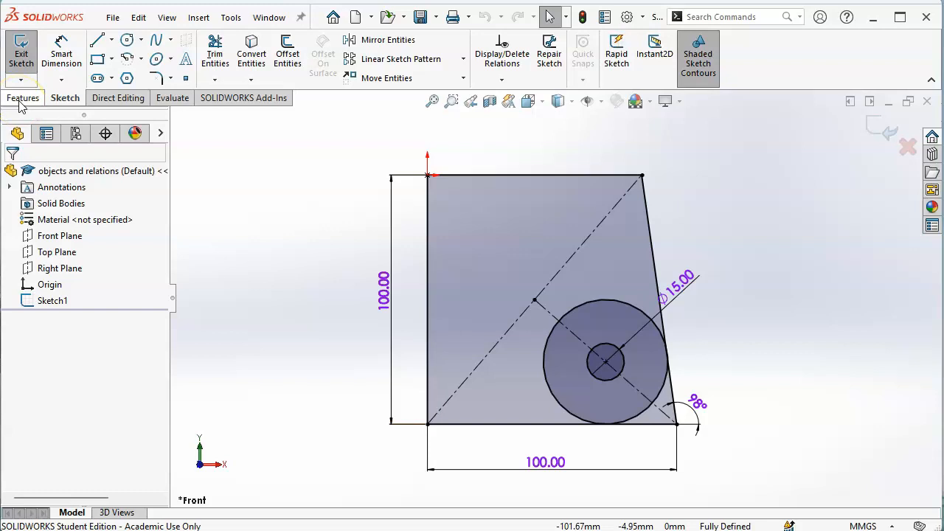
{"action": "left_click", "coordinate": [22, 101]}
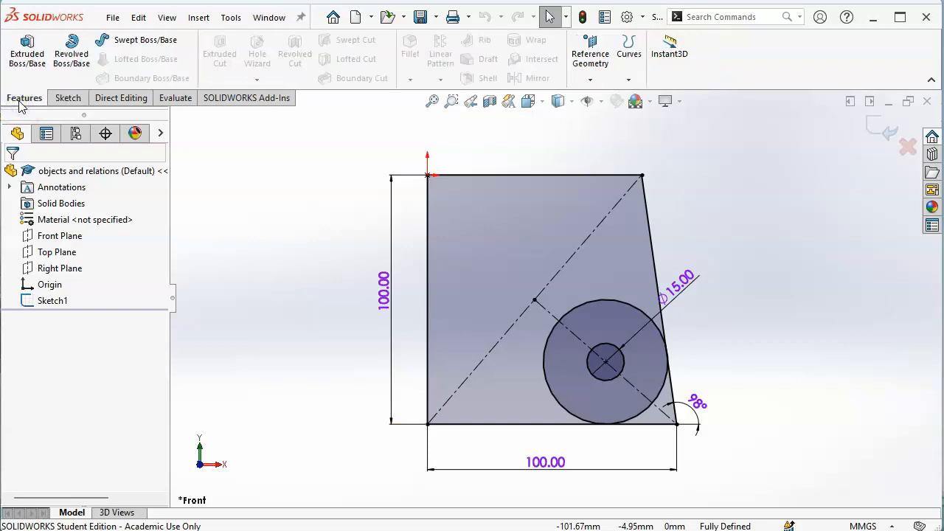
{"action": "left_click", "coordinate": [30, 102]}
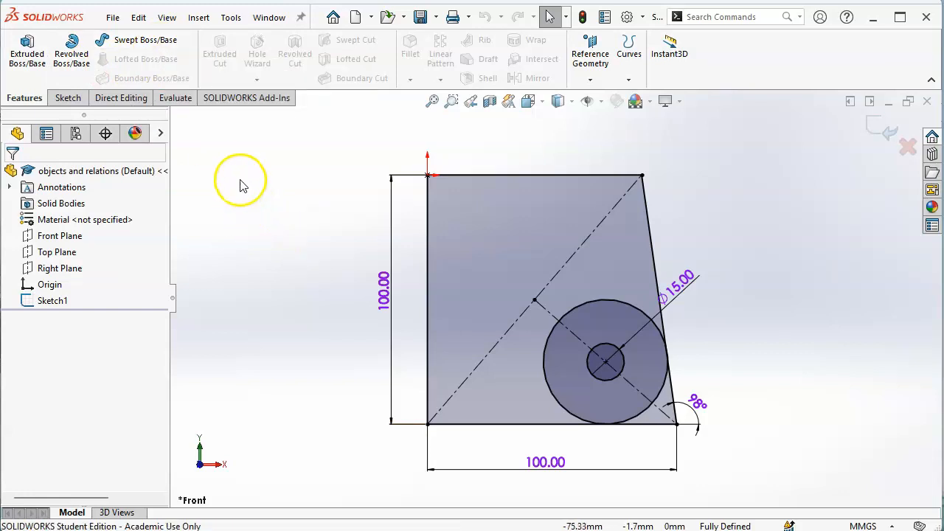
{"action": "left_click", "coordinate": [42, 68]}
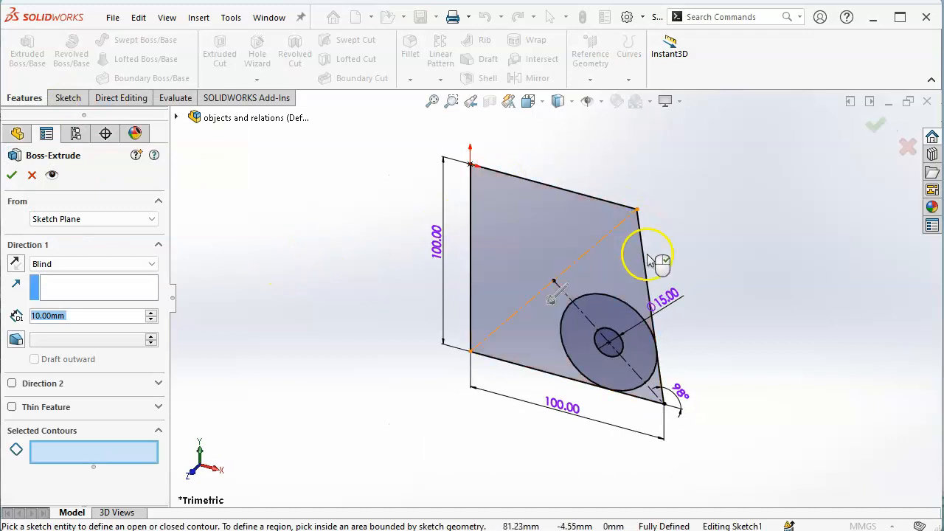
{"action": "left_click", "coordinate": [381, 333]}
{"action": "left_click", "coordinate": [385, 329]}
{"action": "left_click", "coordinate": [383, 320]}
{"action": "left_click", "coordinate": [380, 267]}
{"action": "left_click", "coordinate": [267, 190]}
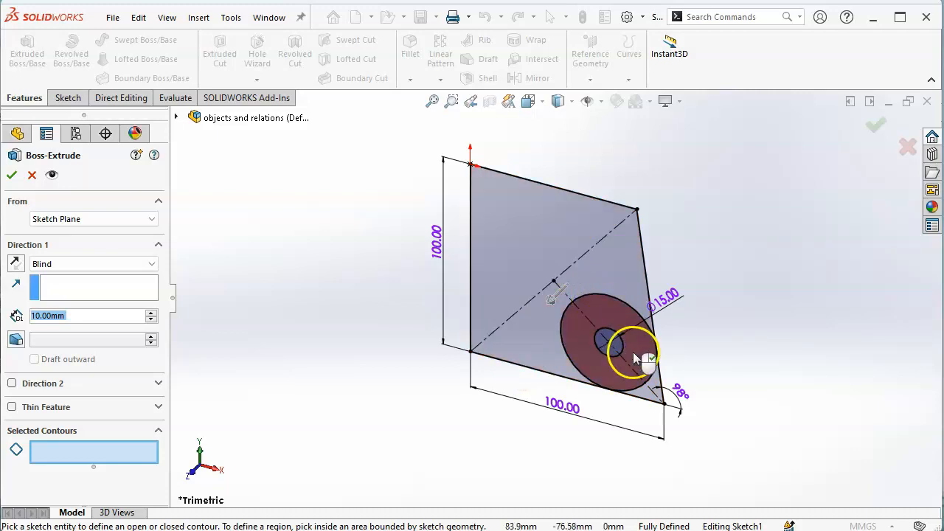
{"action": "left_click", "coordinate": [516, 241]}
{"action": "mouse_move", "coordinate": [711, 369]}
{"action": "middle_mouse_down"}
{"action": "mouse_move", "coordinate": [710, 219]}
{"action": "mouse_move", "coordinate": [744, 291]}
{"action": "mouse_move", "coordinate": [770, 236]}
{"action": "middle_mouse_up"}
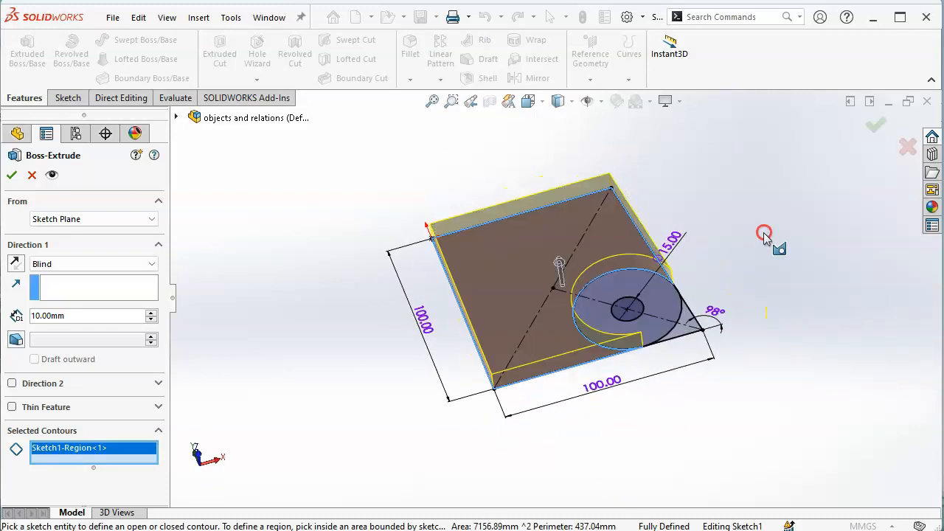
{"action": "left_click", "coordinate": [678, 336]}
Add the thin sliver between the large circle and the slanted edge as a contour, and complete the 10 mm blind extrusion.
{"action": "middle_click_drag", "start_coordinate": [818, 332], "coordinate": [815, 413]}
{"action": "scroll", "coordinate": [670, 312], "scroll_direction": "down", "scroll_amount": 10}
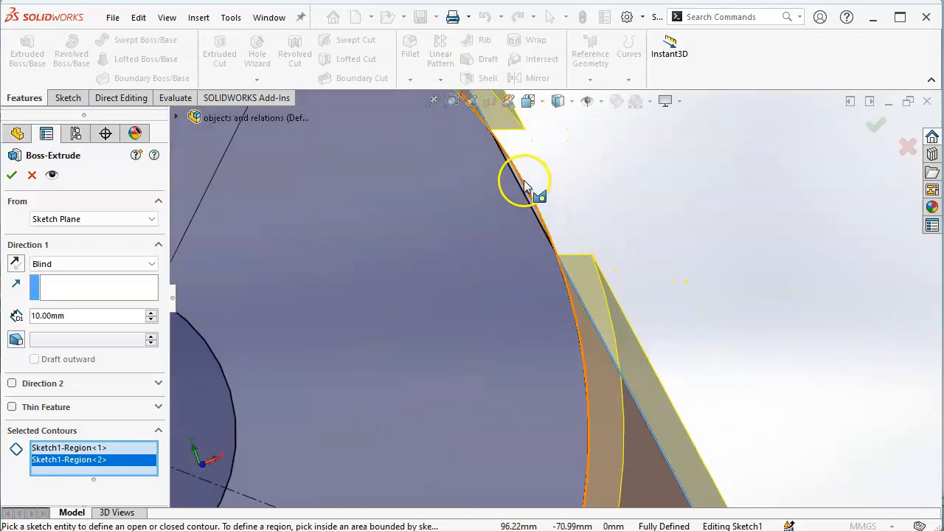
{"action": "scroll", "coordinate": [531, 199], "scroll_direction": "down", "scroll_amount": 5}
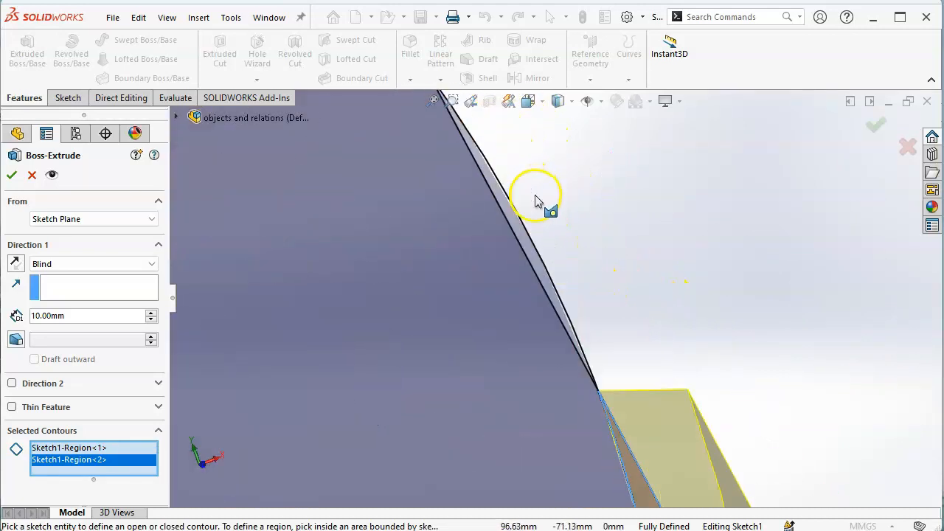
{"action": "left_click", "coordinate": [525, 242]}
{"action": "scroll", "coordinate": [797, 281], "scroll_direction": "up", "scroll_amount": 12}
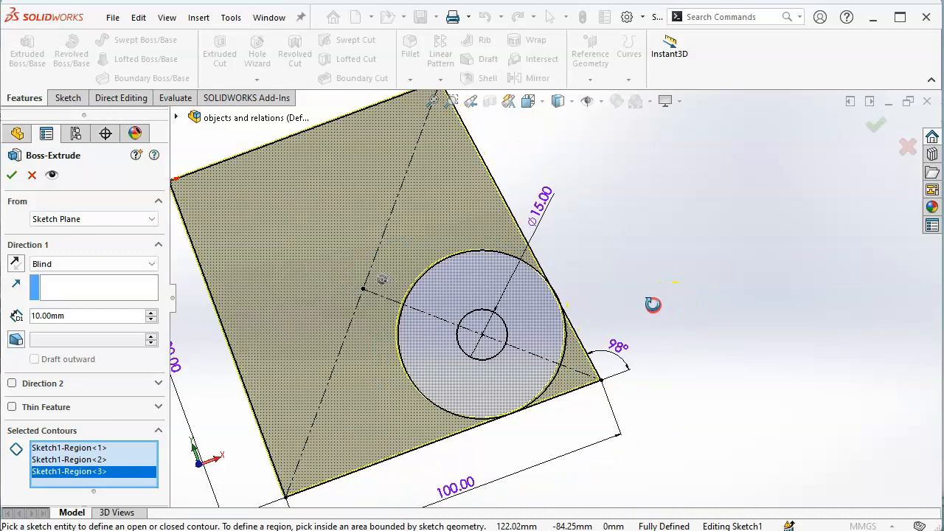
{"action": "middle_click_drag", "start_coordinate": [653, 305], "coordinate": [661, 270]}
{"action": "scroll", "coordinate": [413, 473], "scroll_direction": "down", "scroll_amount": 4}
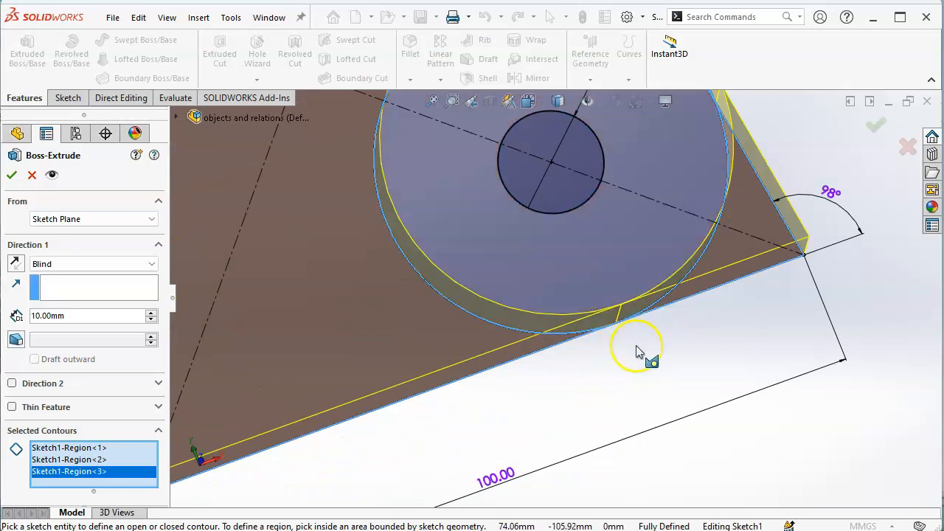
{"action": "scroll", "coordinate": [762, 373], "scroll_direction": "up", "scroll_amount": 5}
{"action": "middle_click_drag", "start_coordinate": [763, 373], "coordinate": [759, 392]}
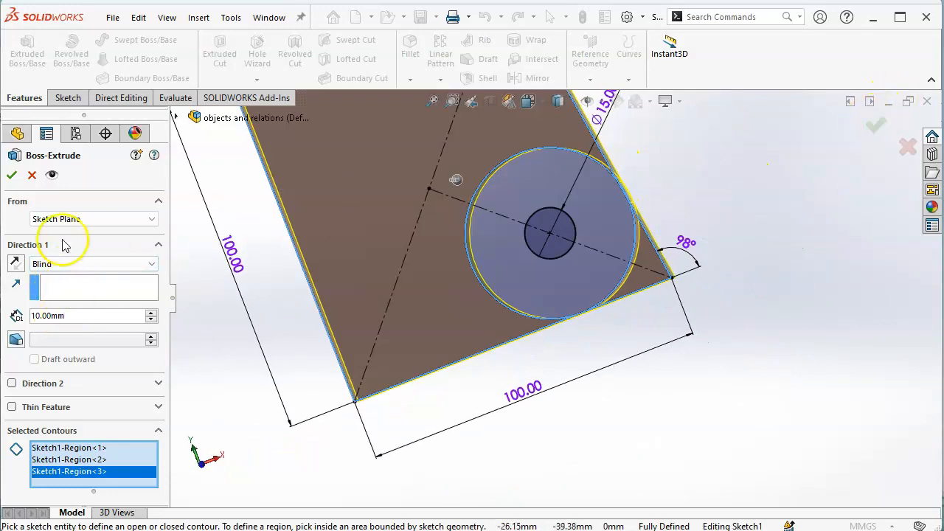
{"action": "left_click", "coordinate": [12, 176]}
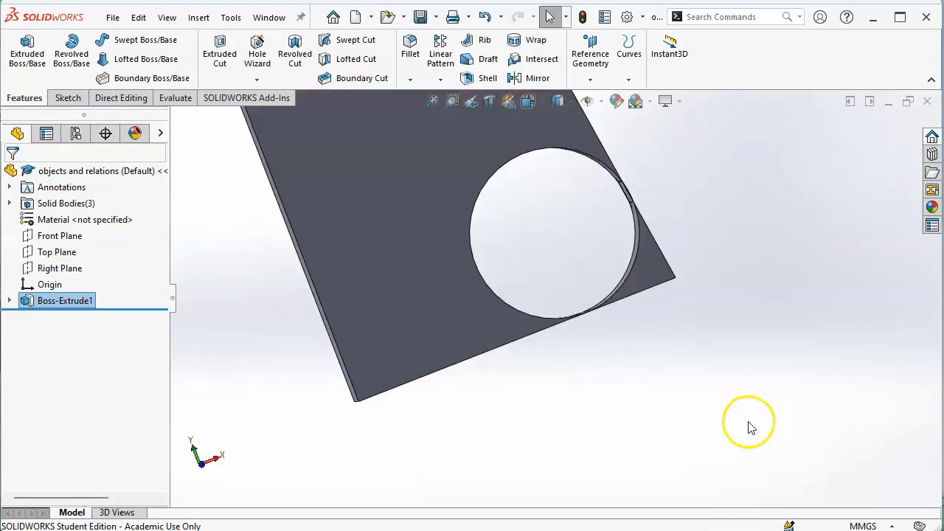
Examine the extrusion where the circular opening meets the bottom and slanted edges, and expand the list of solid bodies.
{"action": "middle_click_drag", "start_coordinate": [742, 371], "coordinate": [723, 249]}
{"action": "scroll", "coordinate": [552, 329], "scroll_direction": "down", "scroll_amount": 5}
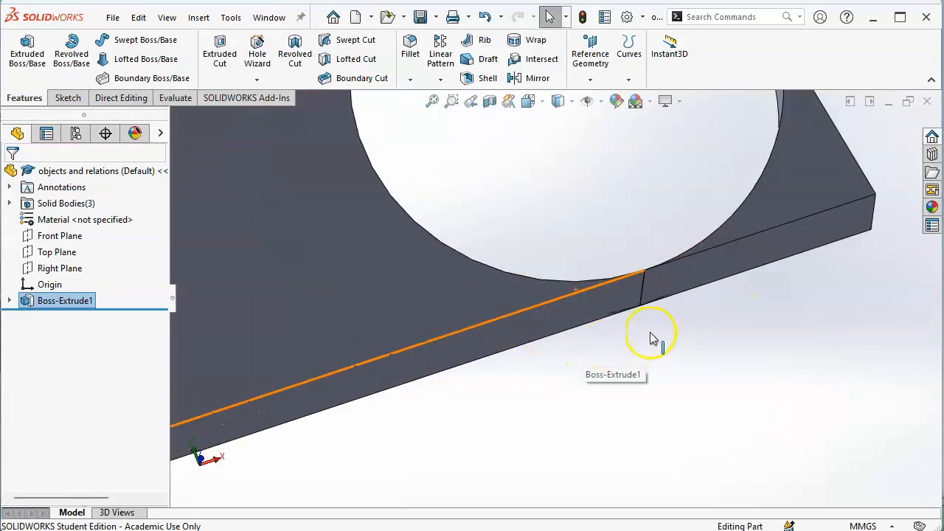
{"action": "scroll", "coordinate": [654, 343], "scroll_direction": "down", "scroll_amount": 3}
{"action": "middle_click_drag", "start_coordinate": [731, 394], "coordinate": [676, 289]}
{"action": "left_click", "coordinate": [9, 204]}
{"action": "middle_click_drag", "start_coordinate": [565, 206], "coordinate": [544, 264]}
{"action": "scroll", "coordinate": [592, 209], "scroll_direction": "down", "scroll_amount": 5}
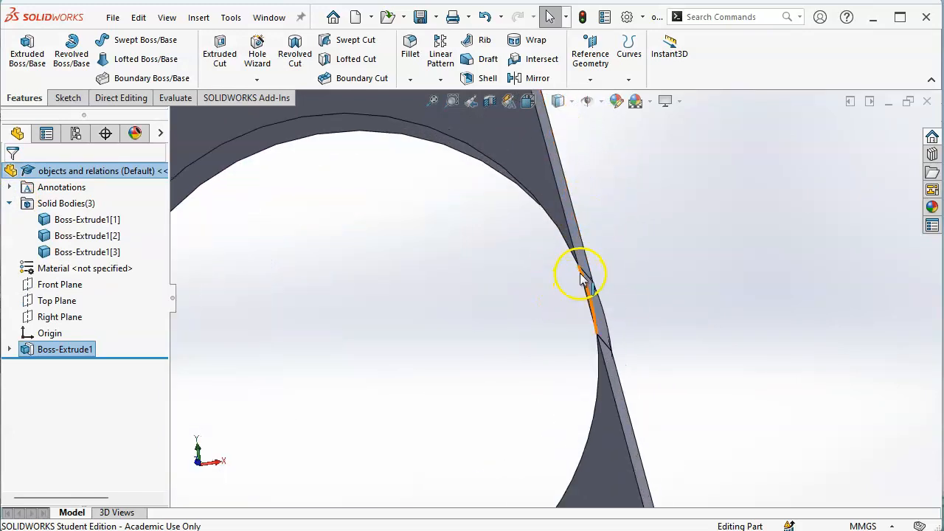
{"action": "scroll", "coordinate": [627, 308], "scroll_direction": "up", "scroll_amount": 1}
{"action": "middle_click_drag", "start_coordinate": [630, 306], "coordinate": [642, 273]}
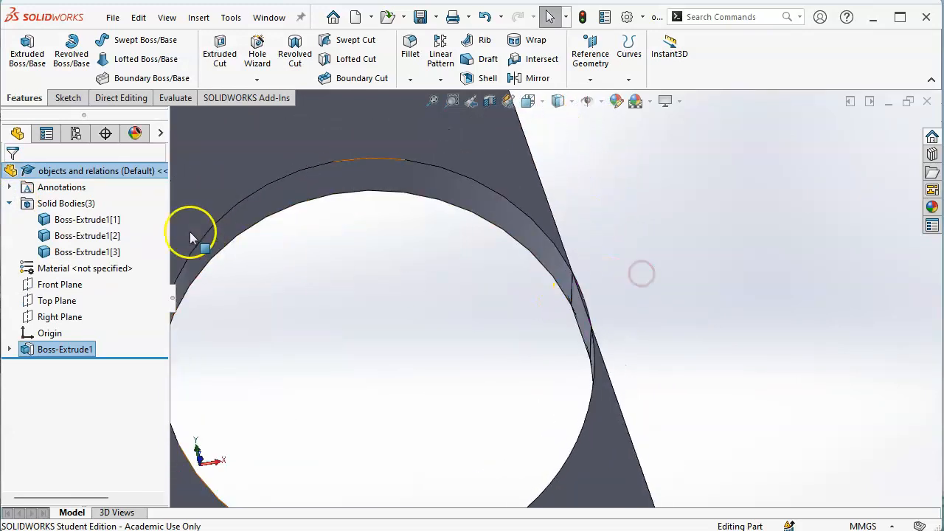
{"action": "scroll", "coordinate": [776, 303], "scroll_direction": "up", "scroll_amount": 3}
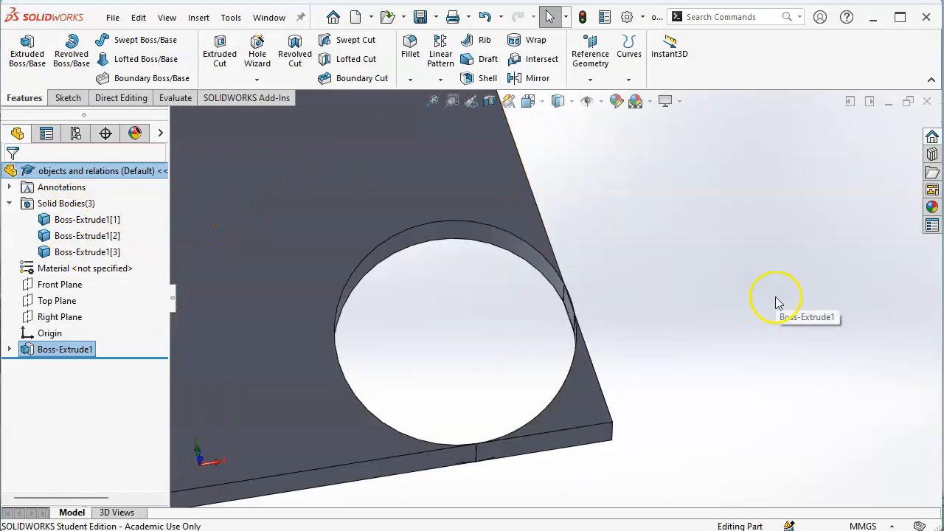
{"action": "scroll", "coordinate": [774, 291], "scroll_direction": "up", "scroll_amount": 3}
{"action": "middle_click_drag", "start_coordinate": [774, 284], "coordinate": [790, 270]}
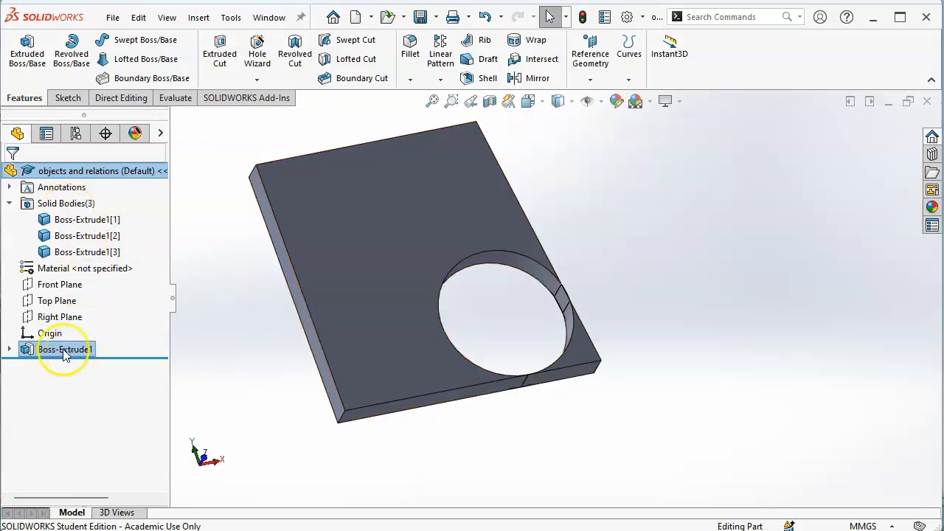
Edit the Boss-Extrude1 feature and clear all of its selected contours.
{"action": "left_click", "coordinate": [10, 350]}
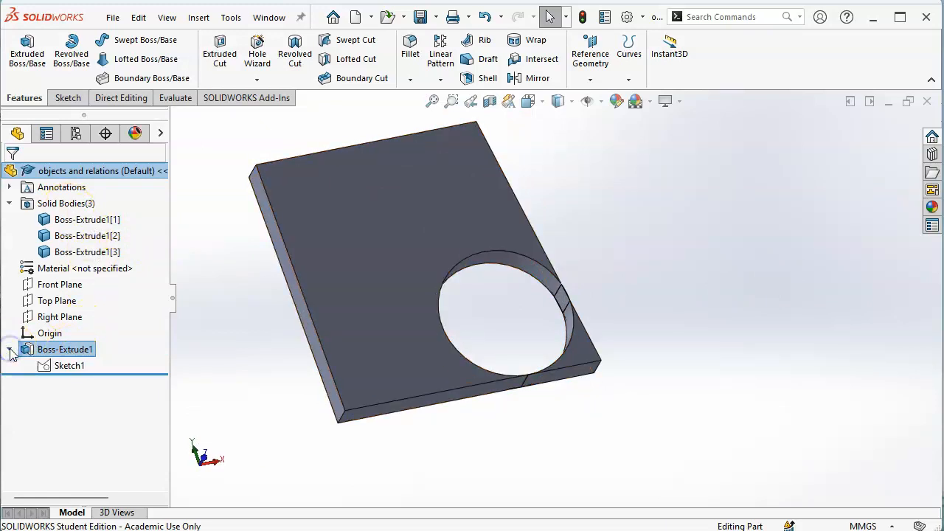
{"action": "left_click", "coordinate": [52, 358]}
{"action": "right_click", "coordinate": [52, 354]}
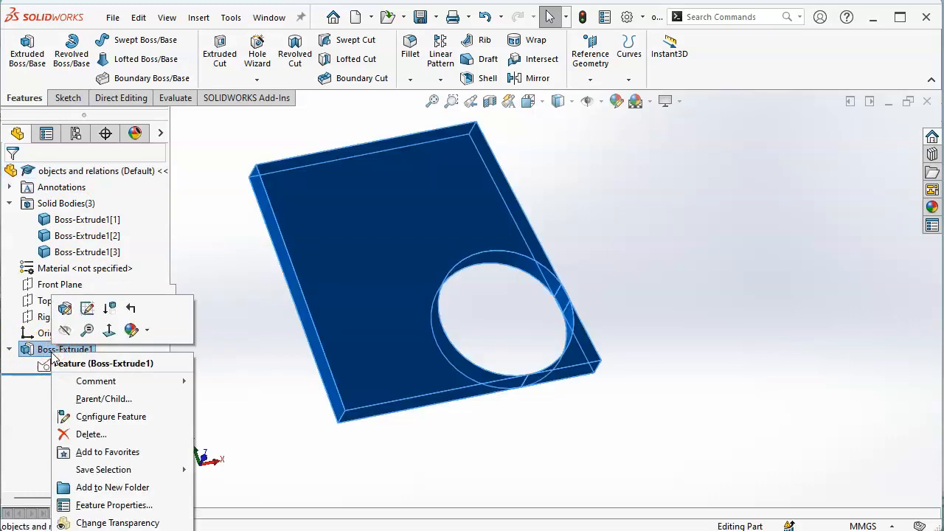
{"action": "left_click", "coordinate": [65, 310]}
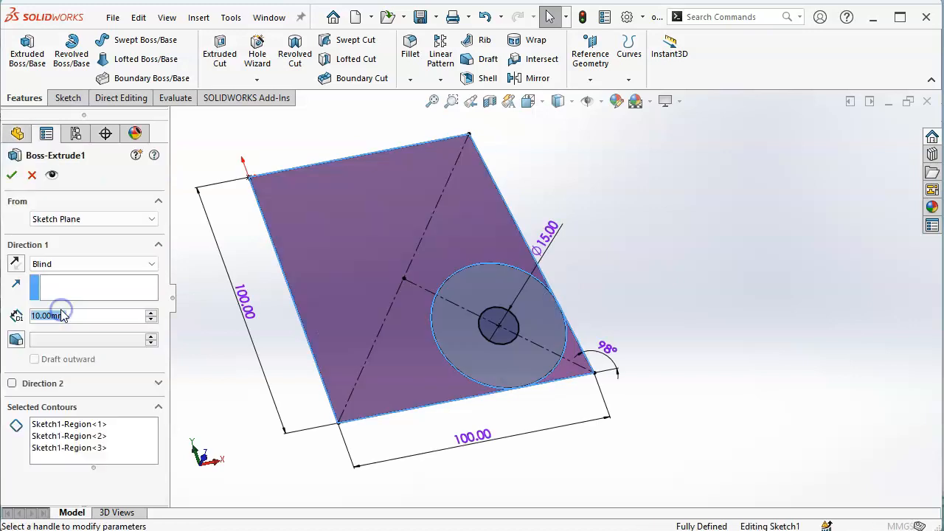
{"action": "right_click", "coordinate": [112, 450]}
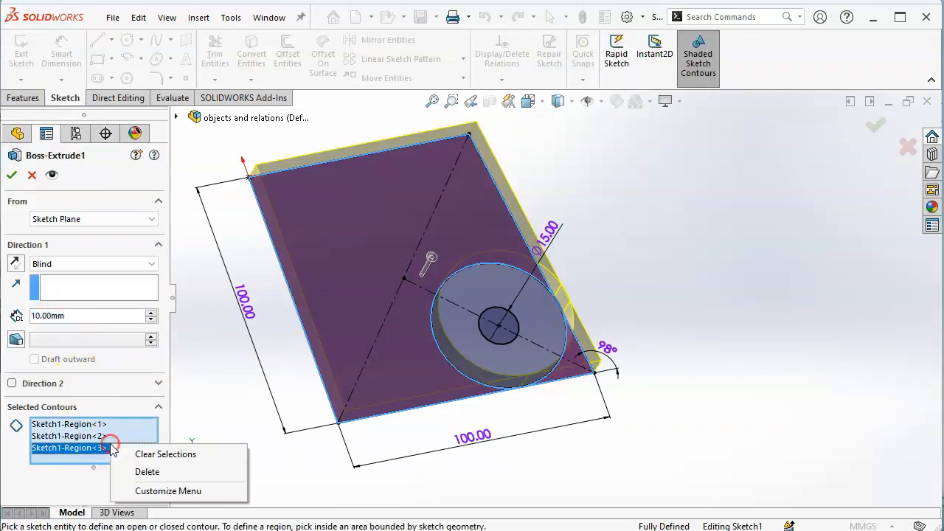
{"action": "left_click", "coordinate": [148, 457]}
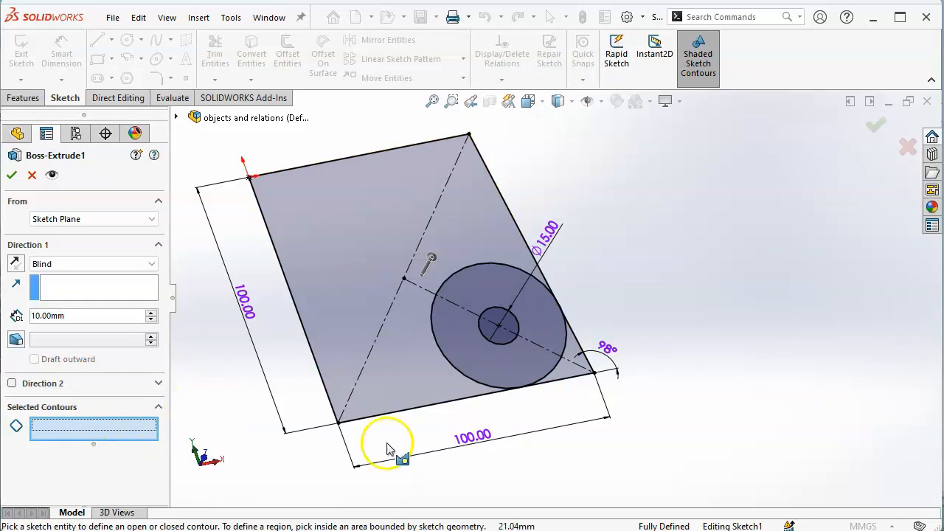
Extrude the outer four-sided contour 10 mm in the reversed direction as the boss, and check the resulting solid body.
{"action": "left_click", "coordinate": [441, 403]}
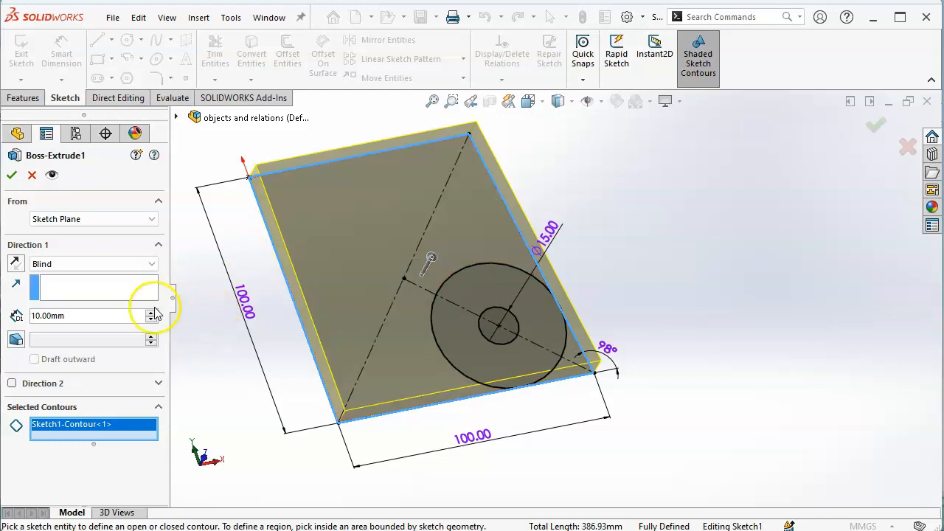
{"action": "left_click", "coordinate": [15, 263]}
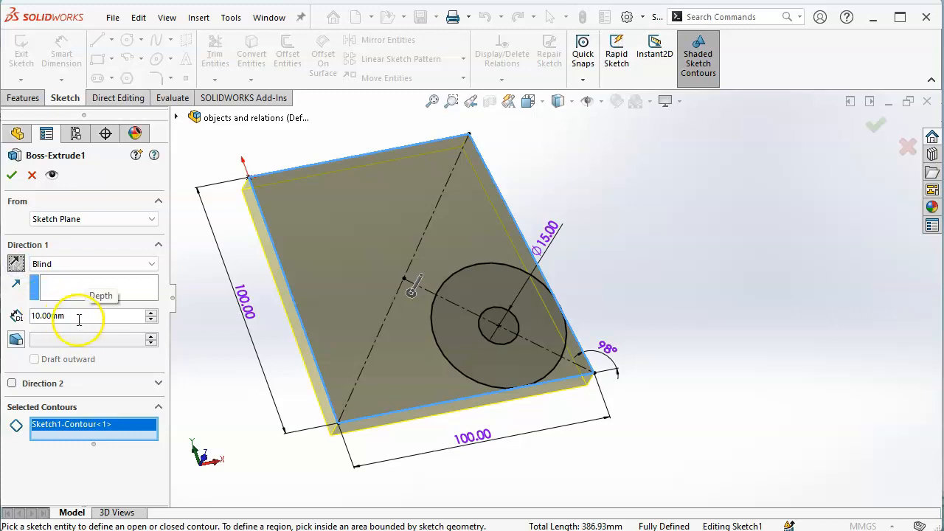
{"action": "left_click", "coordinate": [12, 175]}
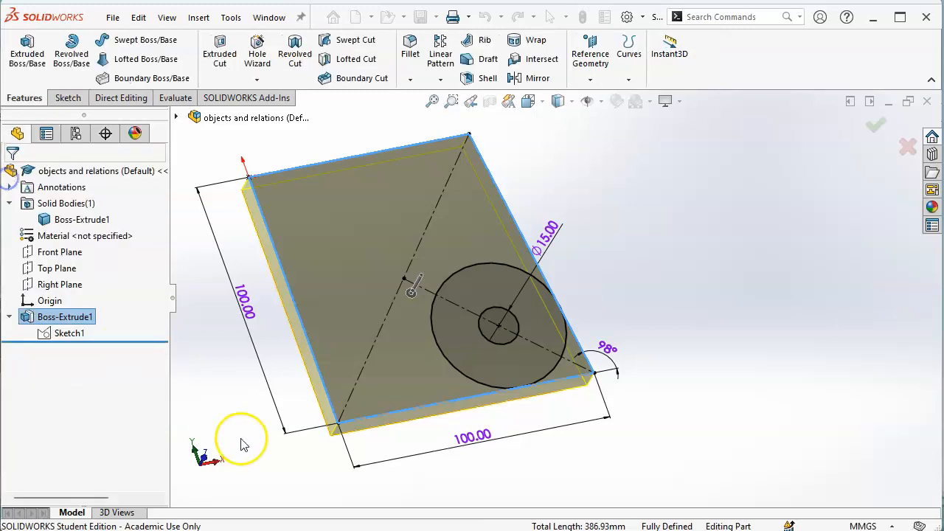
{"action": "left_click", "coordinate": [83, 220]}
{"action": "middle_click_drag", "start_coordinate": [320, 427], "coordinate": [295, 399]}
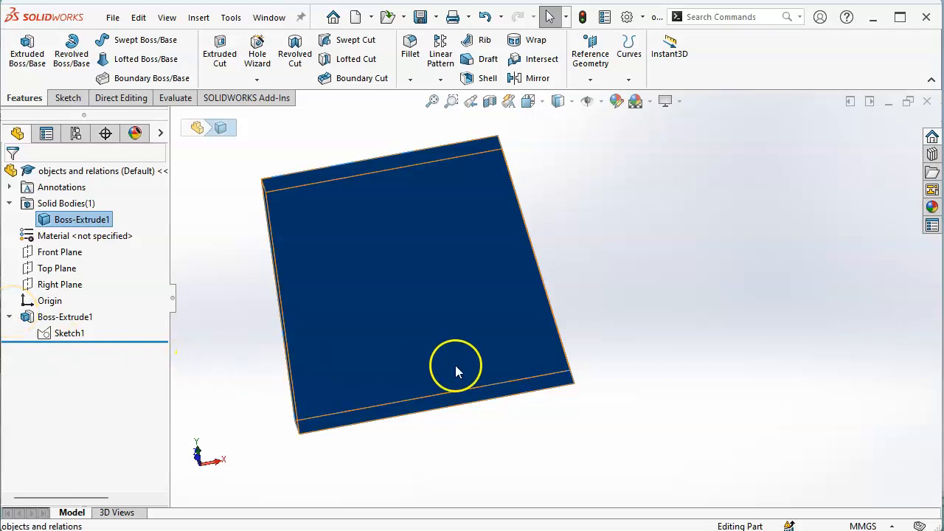
{"action": "left_click", "coordinate": [638, 271]}
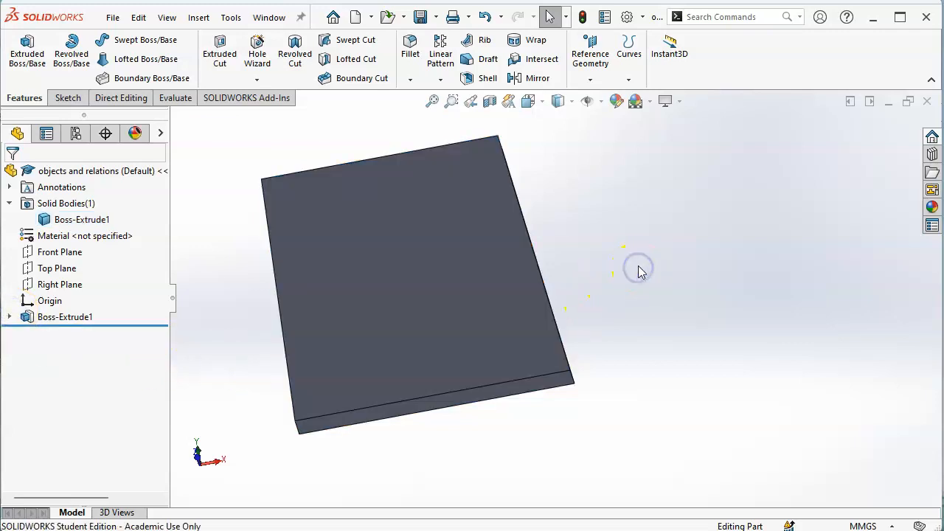
Start an extruded cut that reuses Sketch1 from Boss-Extrude1, and replace the whole-sketch selection with the small circle's region.
{"action": "key", "text": "ctrl+1"}
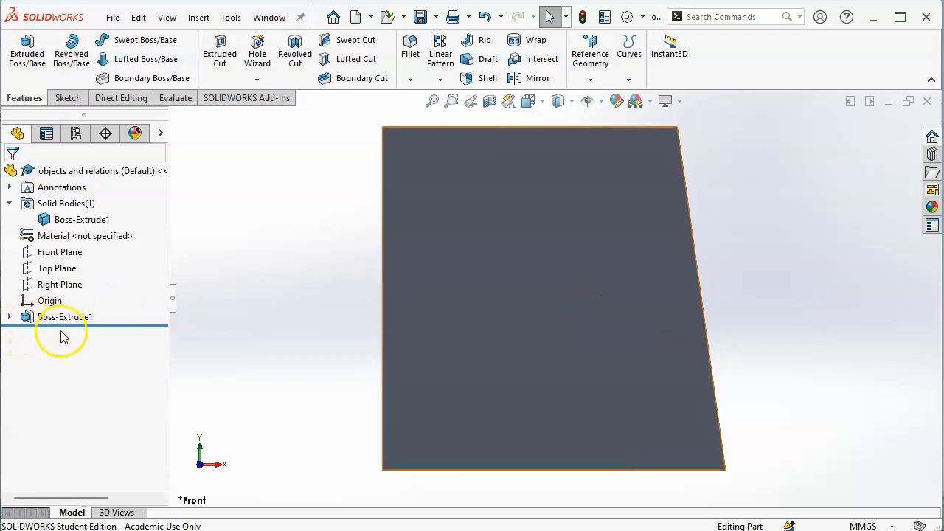
{"action": "left_click", "coordinate": [10, 317]}
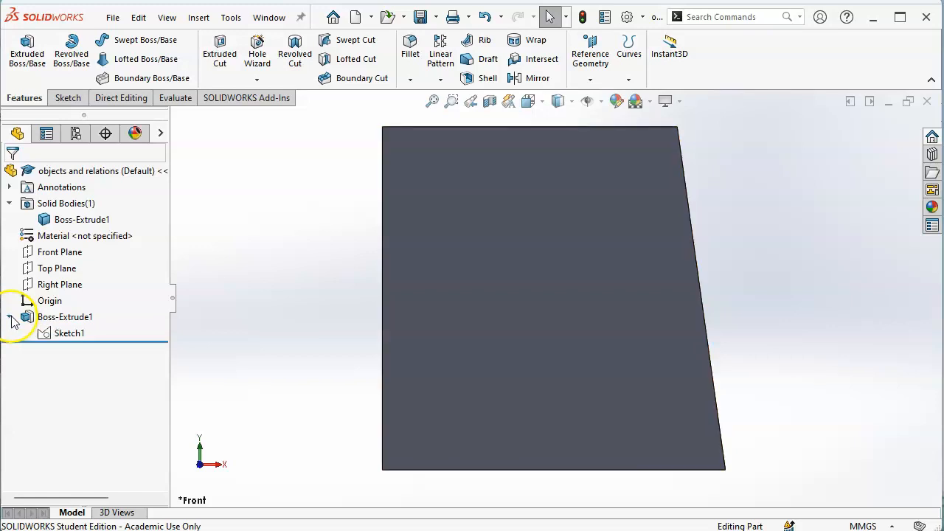
{"action": "left_click", "coordinate": [72, 335]}
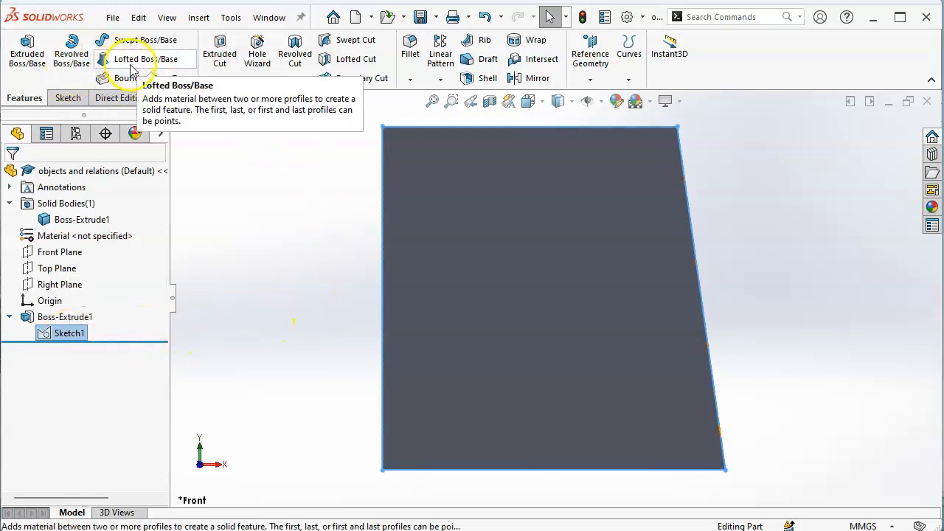
{"action": "left_click", "coordinate": [218, 52]}
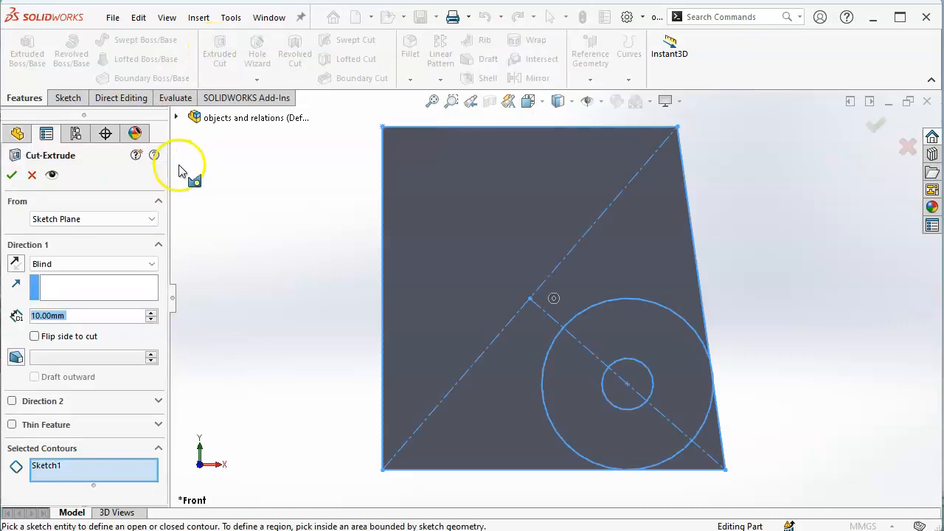
{"action": "left_click", "coordinate": [80, 476]}
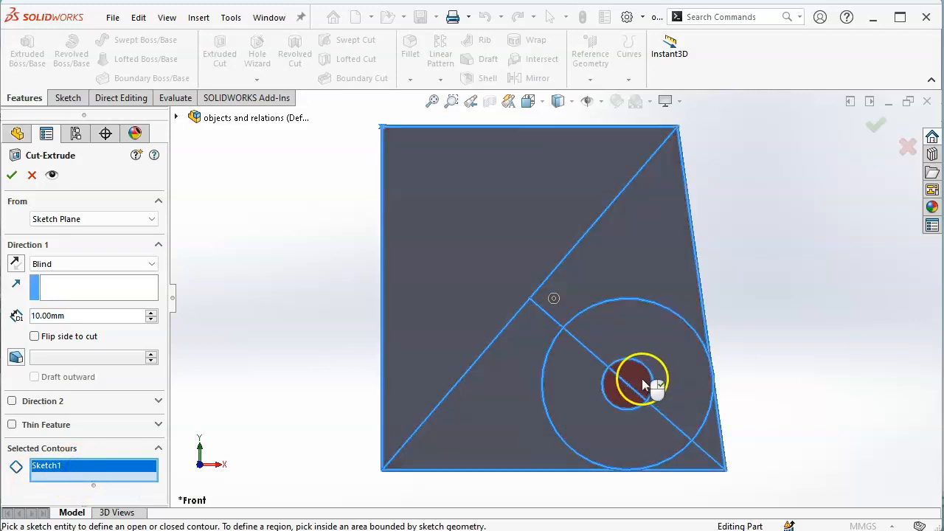
{"action": "left_click", "coordinate": [642, 378]}
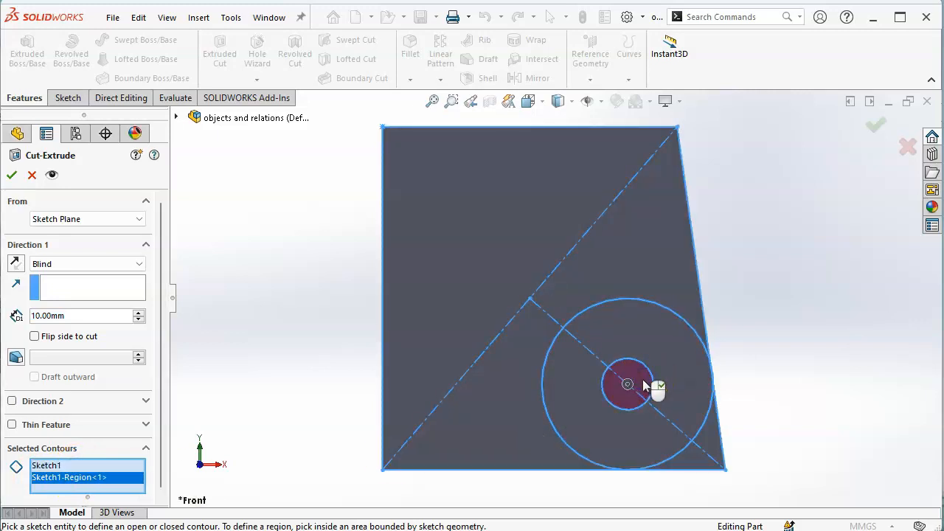
{"action": "left_click", "coordinate": [52, 466]}
{"action": "key", "text": "Delete"}
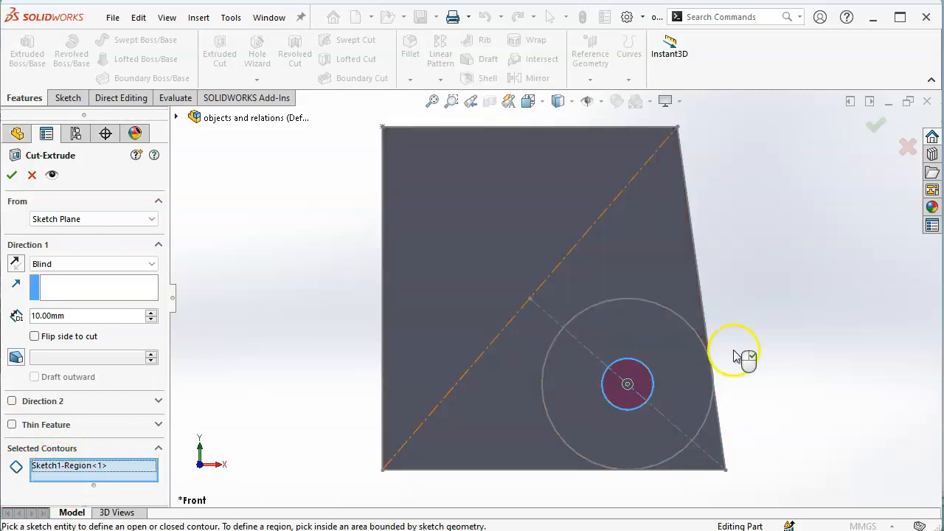
Swap the selected region for the small circle's contour and complete the 10 mm blind cut.
{"action": "left_click", "coordinate": [638, 377]}
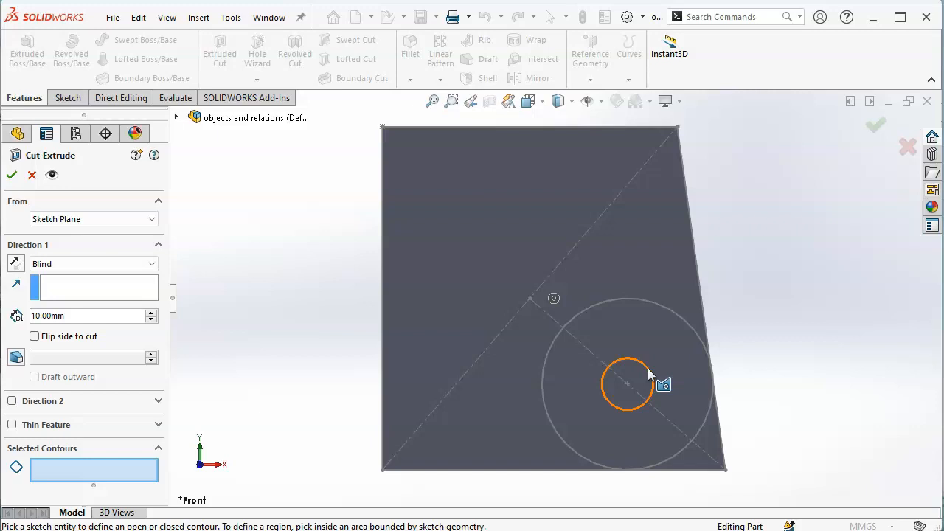
{"action": "left_click", "coordinate": [648, 368]}
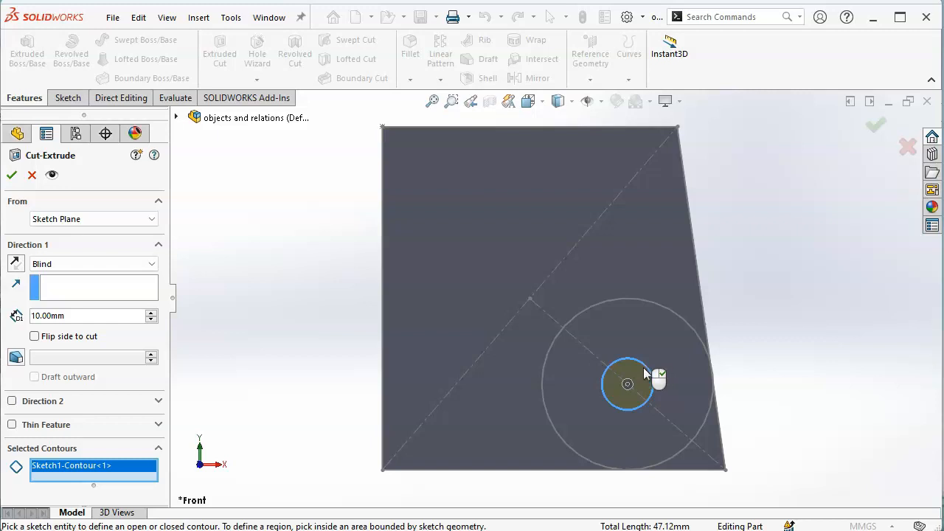
{"action": "left_click", "coordinate": [11, 174]}
{"action": "middle_click_drag", "start_coordinate": [272, 323], "coordinate": [325, 183]}
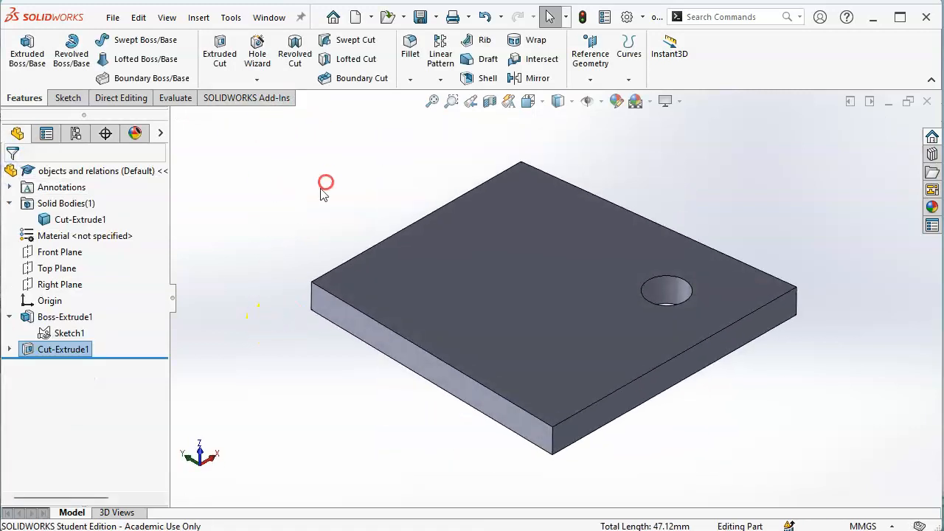
Review the depth and contour settings of Cut-Extrude1 and inspect the hole in the plate.
{"action": "right_click", "coordinate": [70, 351]}
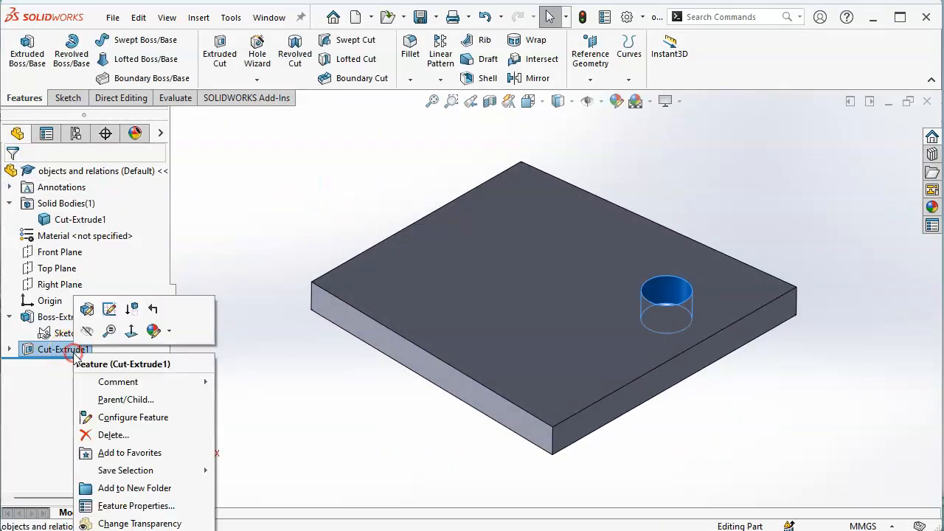
{"action": "left_click", "coordinate": [87, 311]}
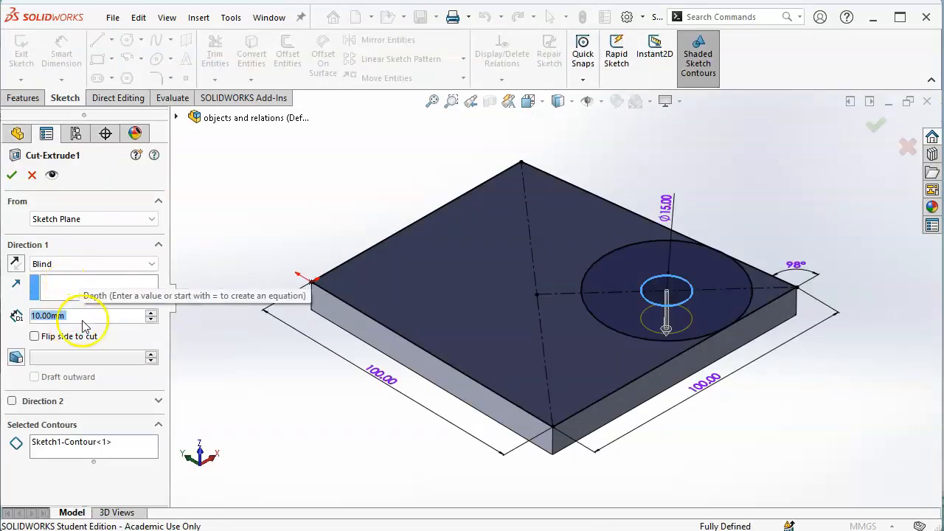
{"action": "left_click", "coordinate": [12, 175]}
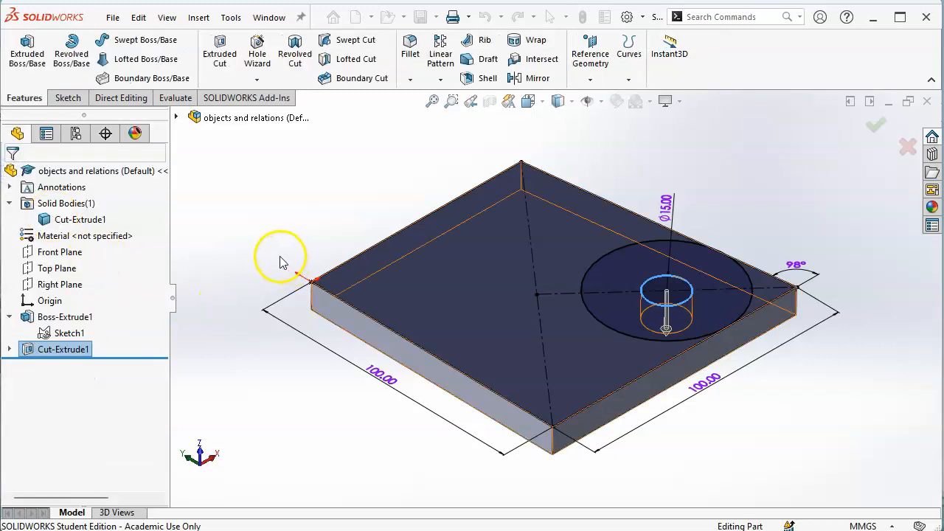
{"action": "middle_click_drag", "start_coordinate": [275, 213], "coordinate": [273, 264]}
{"action": "scroll", "coordinate": [273, 264], "scroll_direction": "up", "scroll_amount": 2}
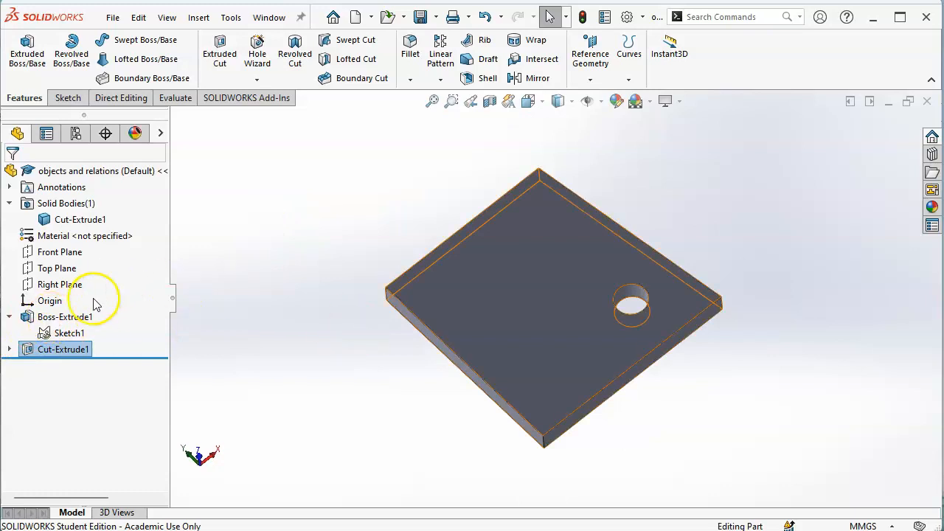
{"action": "middle_click_drag", "start_coordinate": [517, 361], "coordinate": [491, 382]}
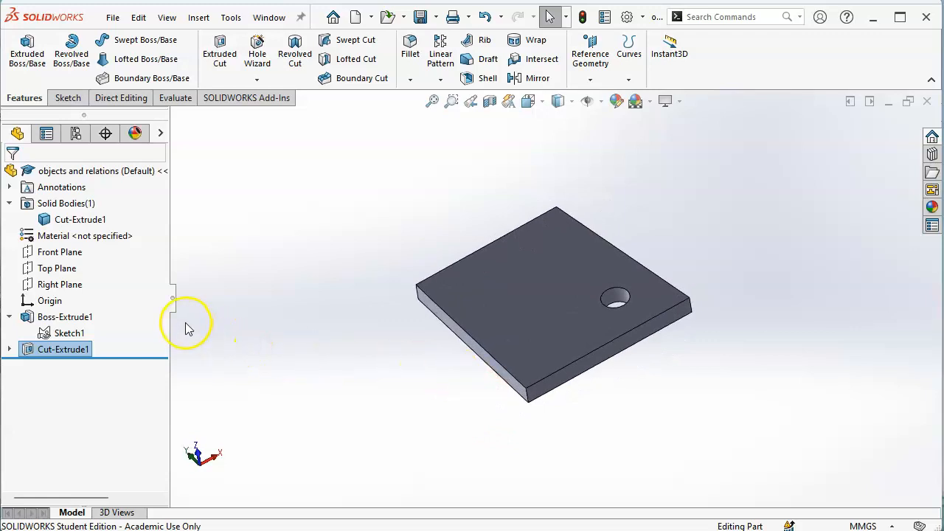
Set the depth of Boss-Extrude1 to 20 mm, rebuild the part, and check how far the hole reaches.
{"action": "left_click", "coordinate": [65, 317]}
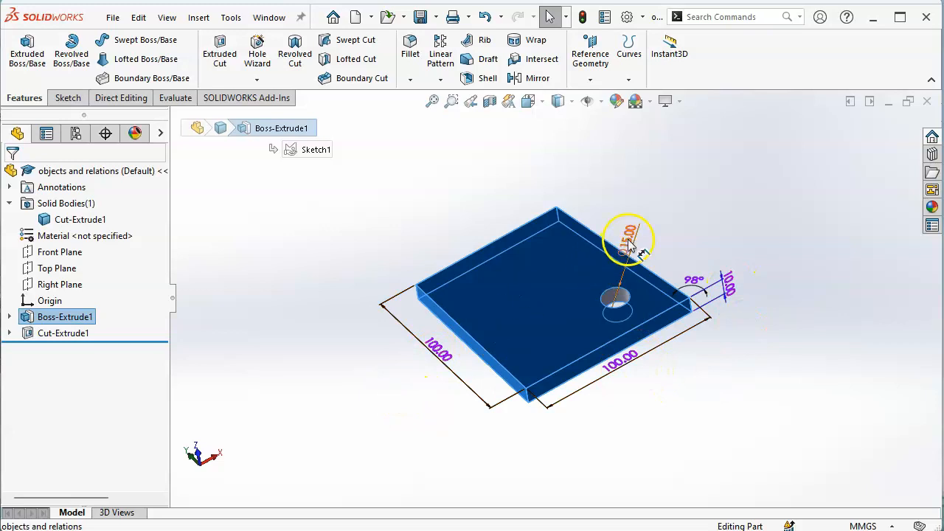
{"action": "double_click", "coordinate": [733, 285]}
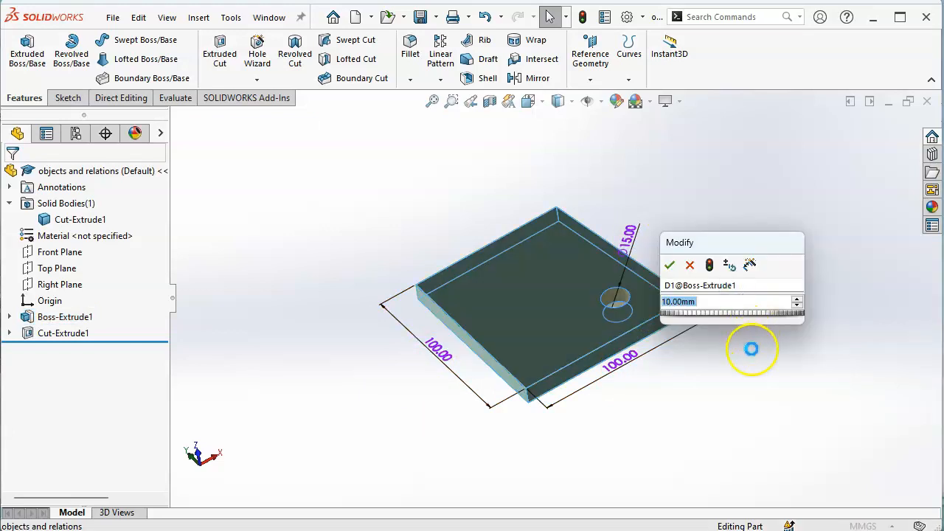
{"action": "type", "text": "20"}
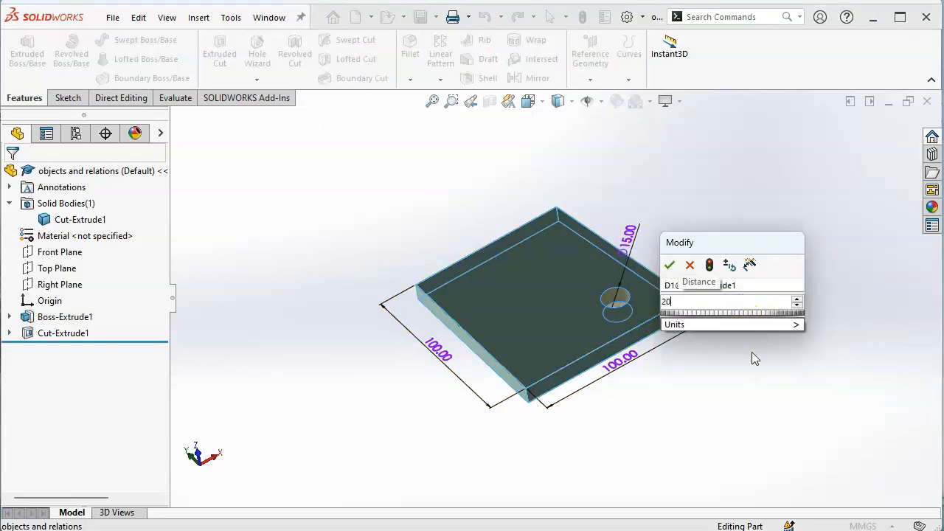
{"action": "key", "text": "Return"}
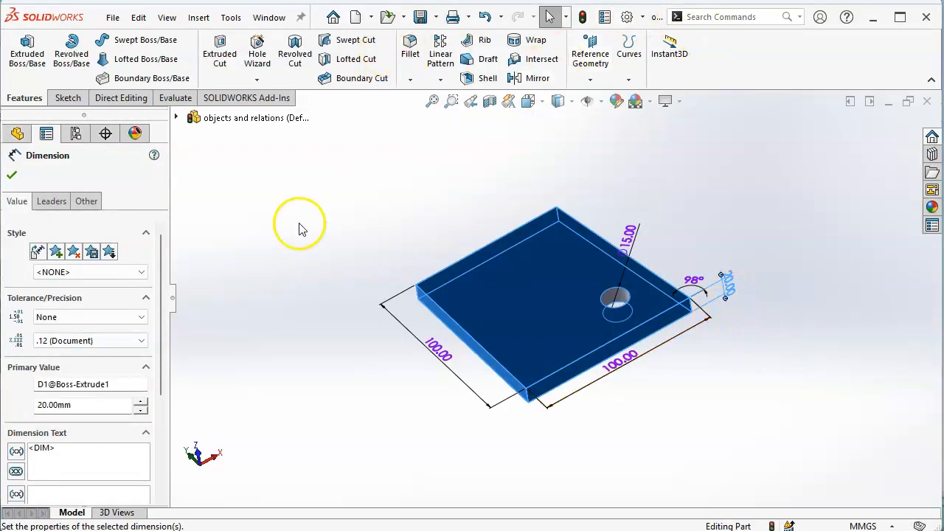
{"action": "left_click", "coordinate": [10, 173]}
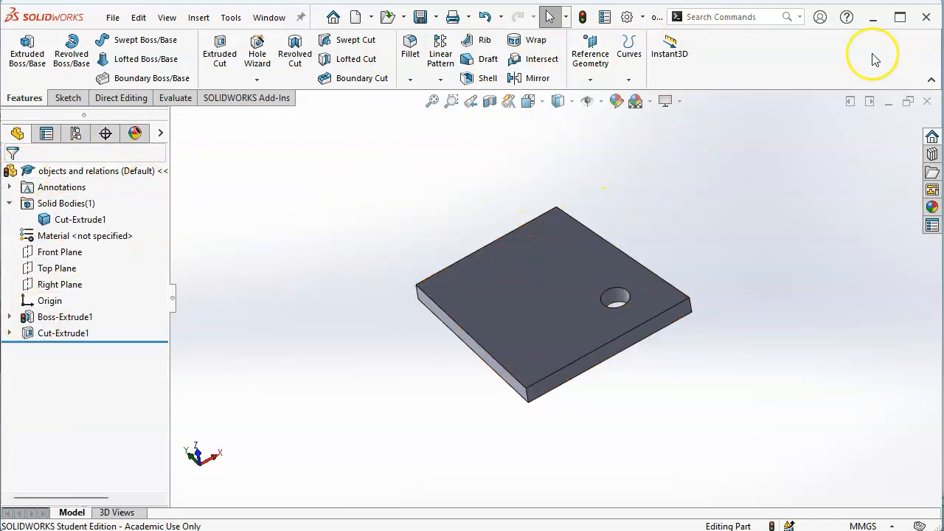
{"action": "left_click", "coordinate": [583, 19]}
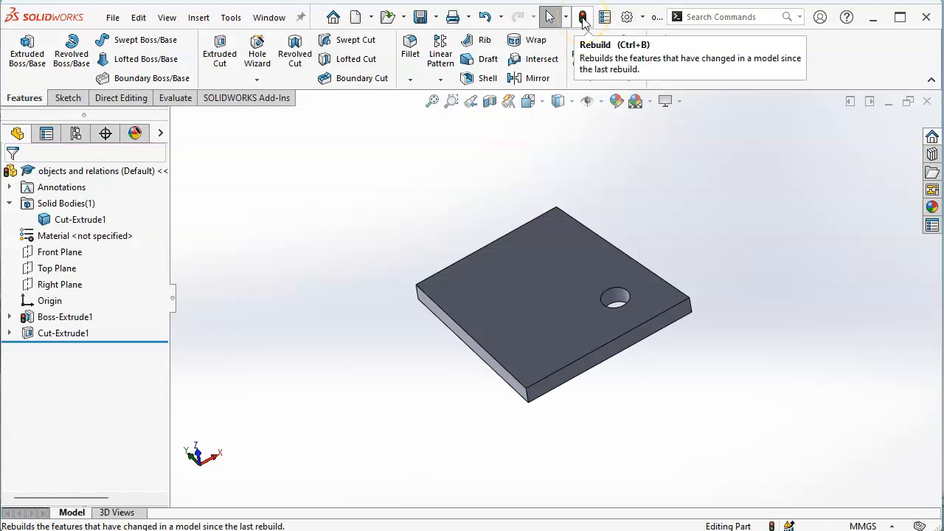
{"action": "left_click", "coordinate": [583, 18]}
{"action": "middle_click_drag", "start_coordinate": [700, 199], "coordinate": [717, 273]}
{"action": "scroll", "coordinate": [555, 317], "scroll_direction": "down", "scroll_amount": 1}
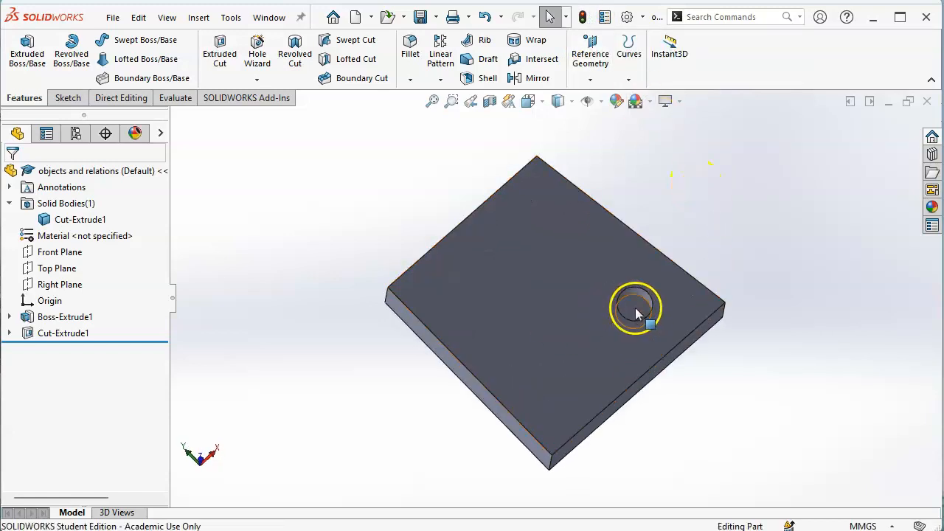
{"action": "middle_click_drag", "start_coordinate": [786, 420], "coordinate": [742, 344]}
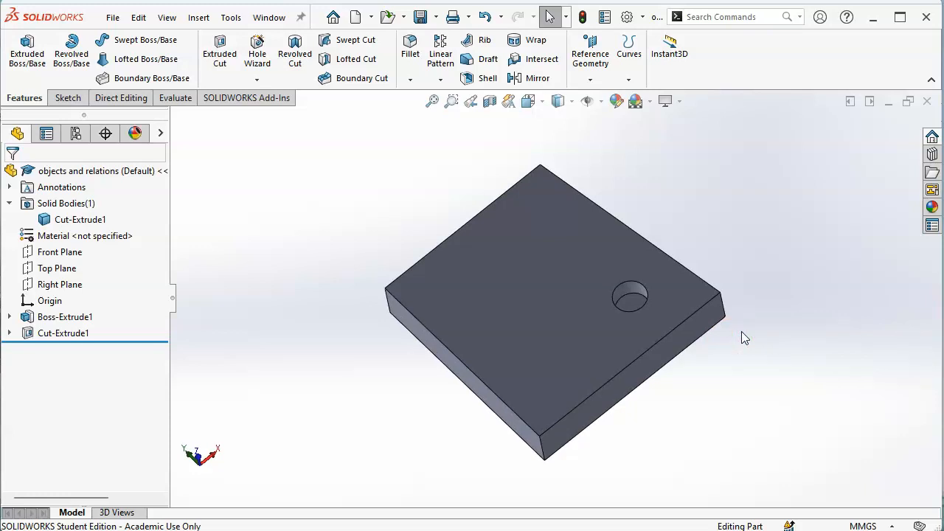
{"action": "left_click", "coordinate": [734, 323]}
{"action": "middle_click_drag", "start_coordinate": [731, 320], "coordinate": [741, 374]}
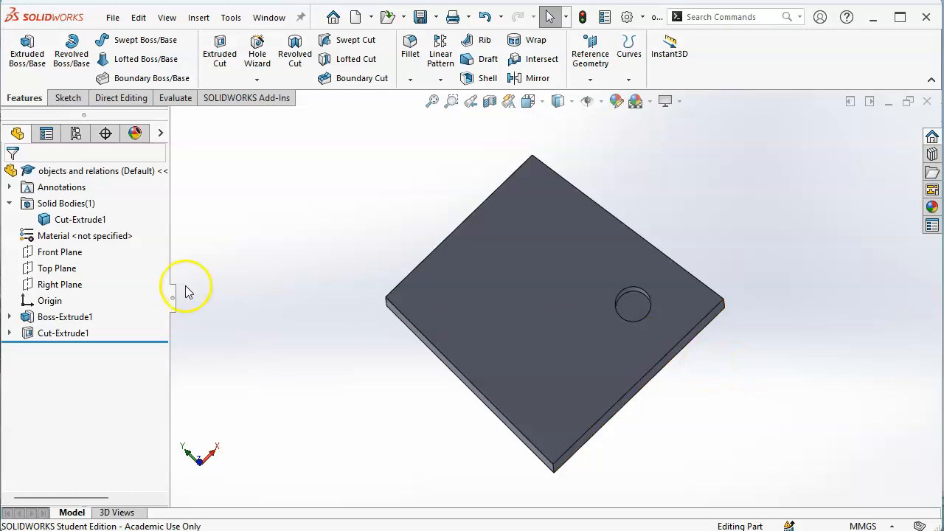
Edit Cut-Extrude1 so its end condition is Through All, with the cut directed into the plate.
{"action": "right_click", "coordinate": [55, 340]}
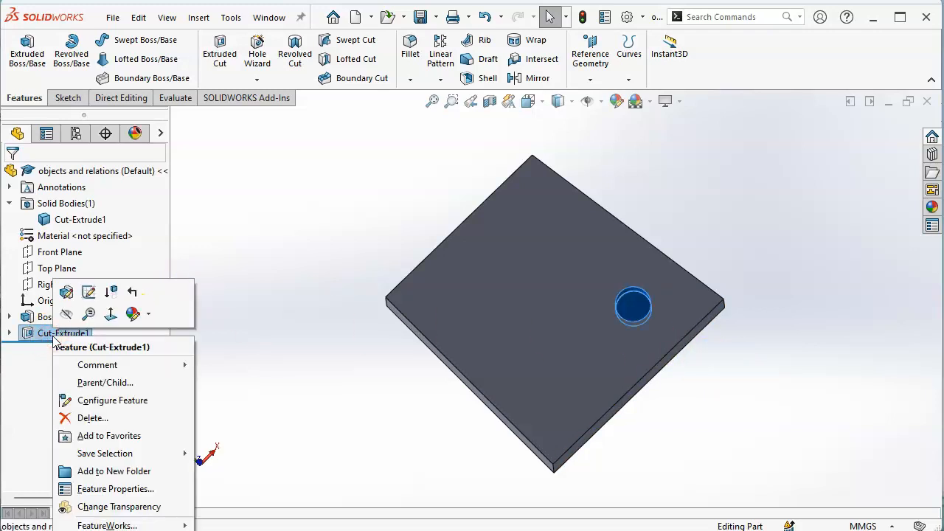
{"action": "left_click", "coordinate": [65, 292]}
{"action": "left_click", "coordinate": [16, 264]}
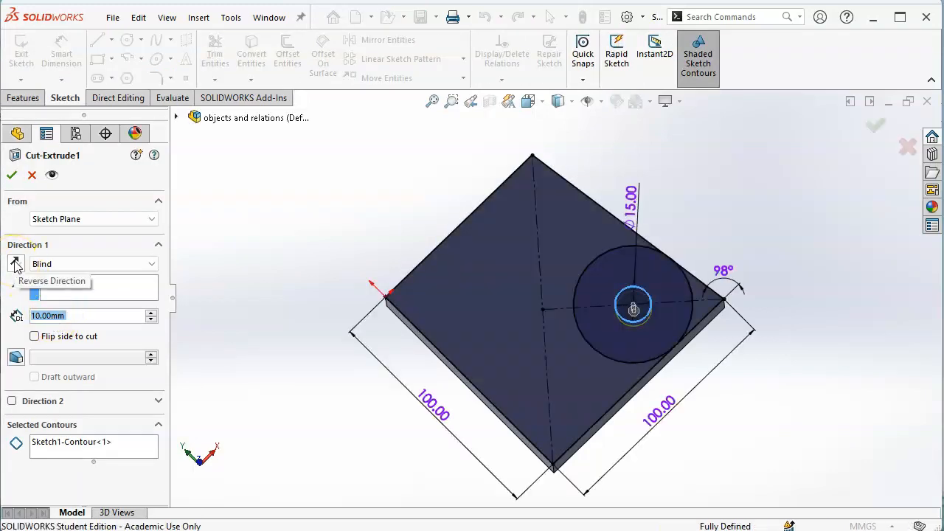
{"action": "left_click", "coordinate": [47, 267]}
{"action": "left_click", "coordinate": [69, 266]}
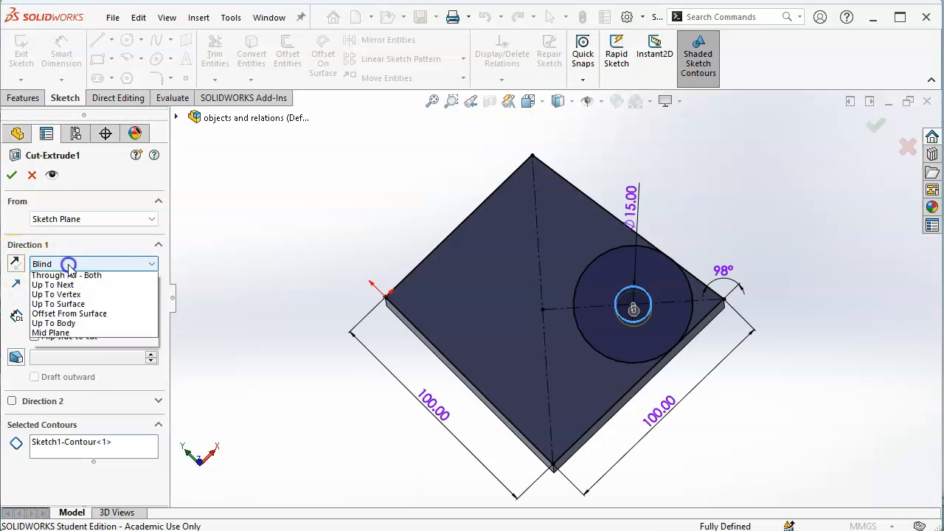
{"action": "left_click", "coordinate": [69, 287]}
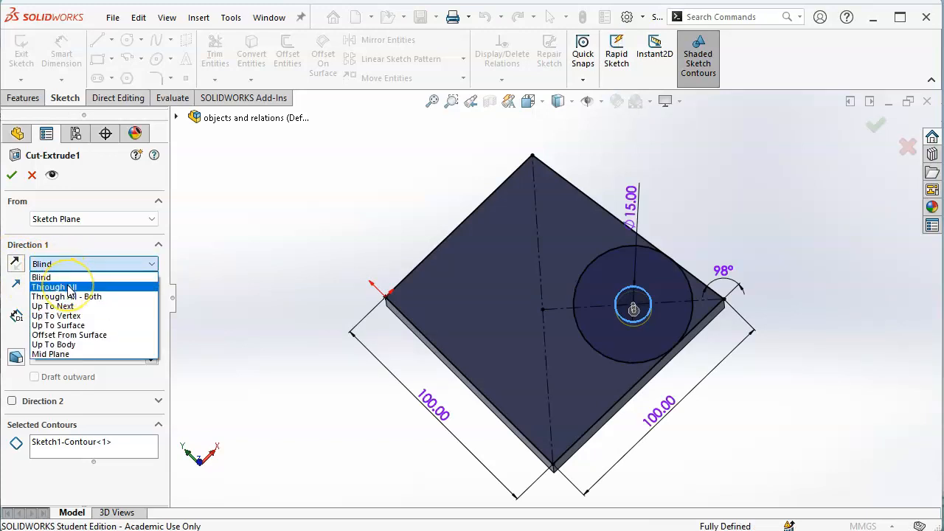
{"action": "left_click", "coordinate": [69, 287]}
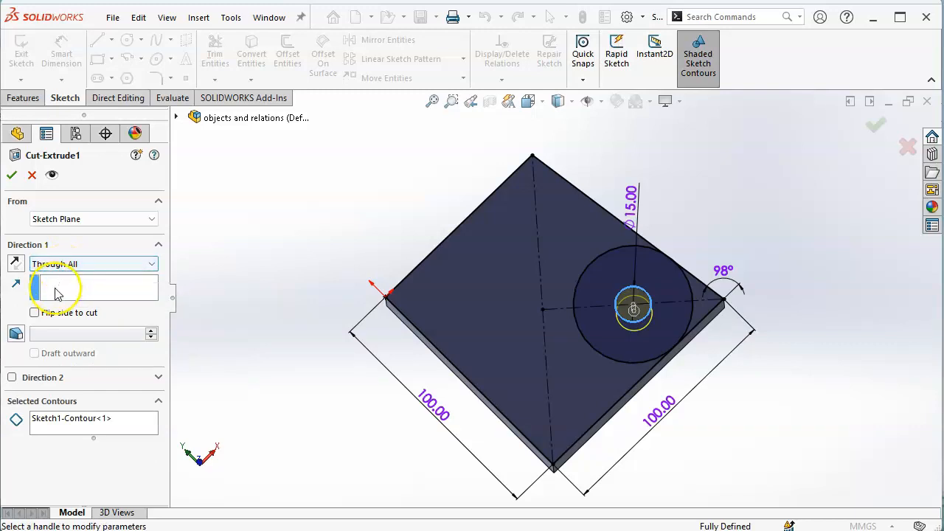
{"action": "left_click", "coordinate": [16, 265]}
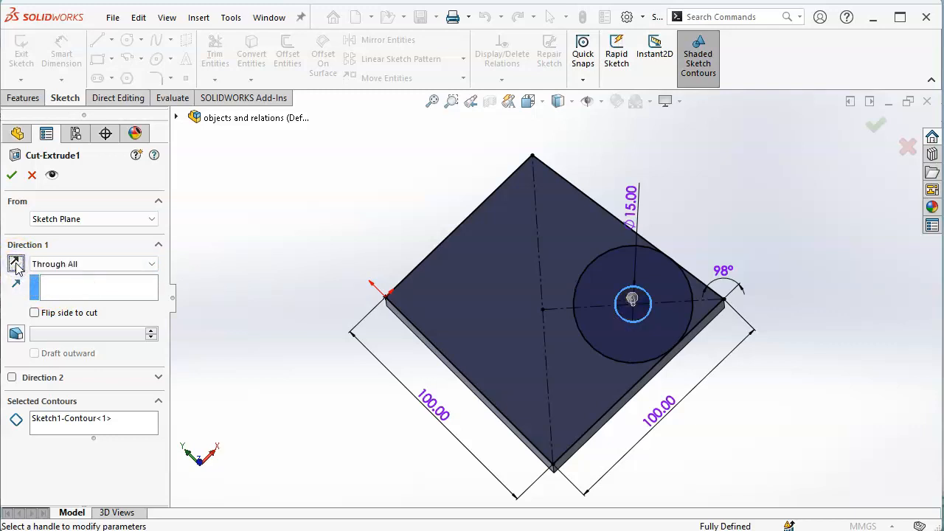
{"action": "left_click", "coordinate": [16, 265]}
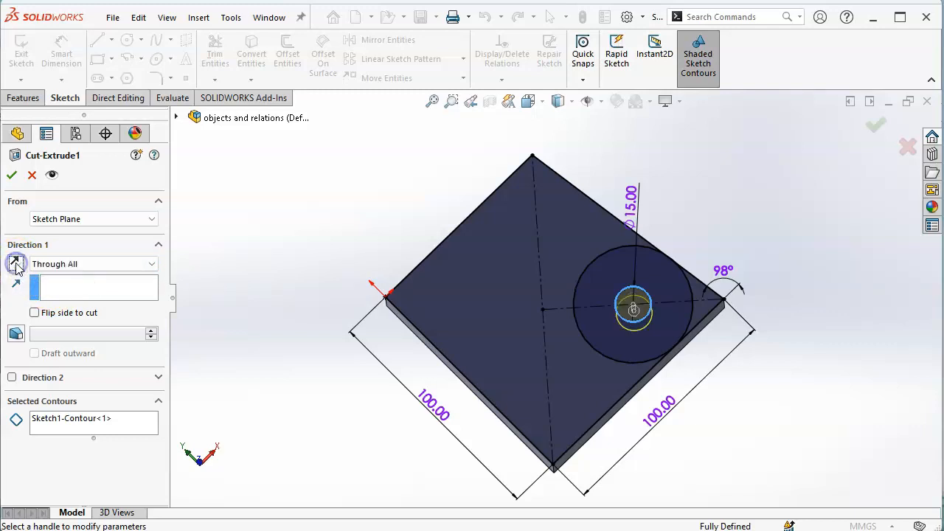
{"action": "left_click", "coordinate": [16, 264]}
{"action": "left_click", "coordinate": [18, 202]}
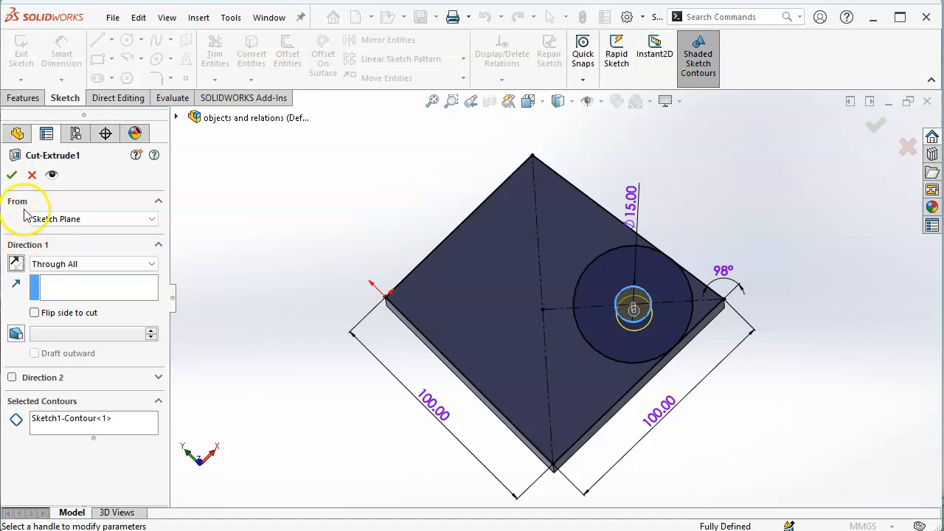
{"action": "left_click", "coordinate": [12, 175]}
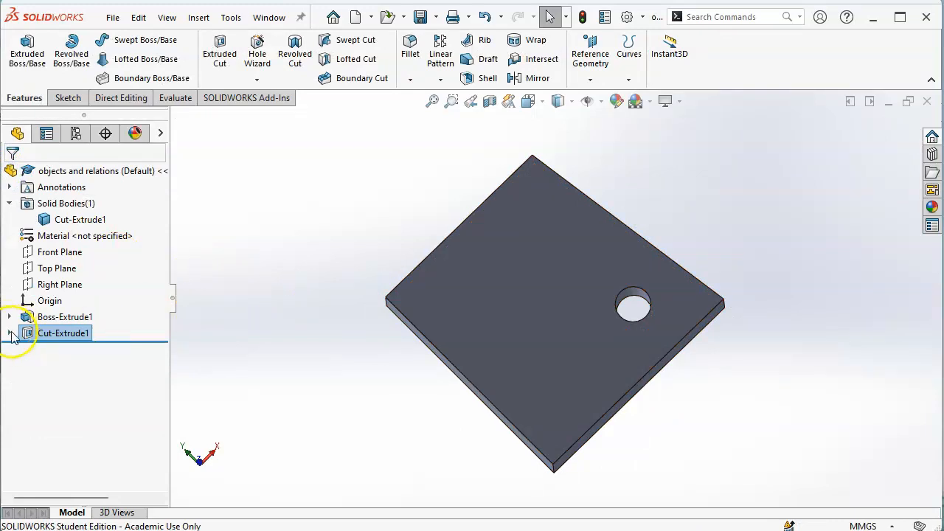
Edit the sketch under Cut-Extrude1 to turn the corner-to-corner diagonal construction line into a solid line, and exit the sketch.
{"action": "left_click", "coordinate": [11, 334]}
{"action": "right_click", "coordinate": [60, 351]}
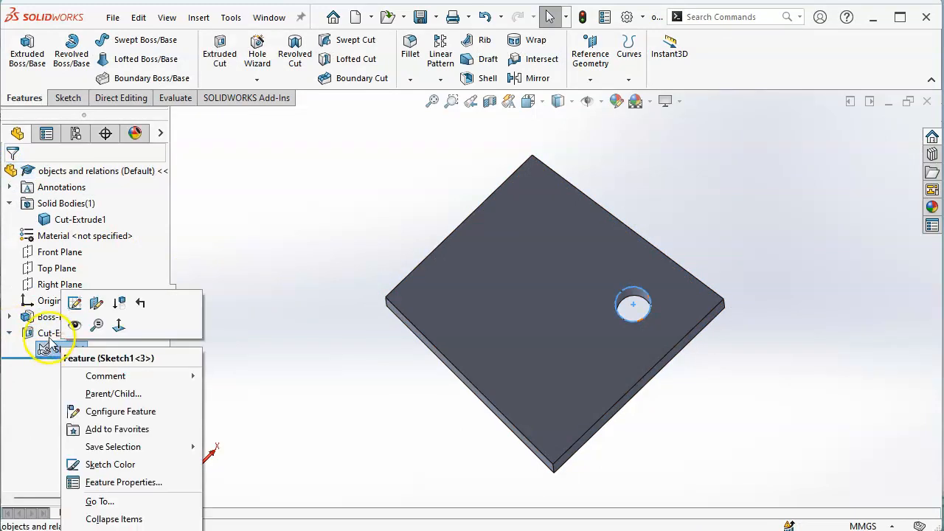
{"action": "right_click", "coordinate": [48, 333]}
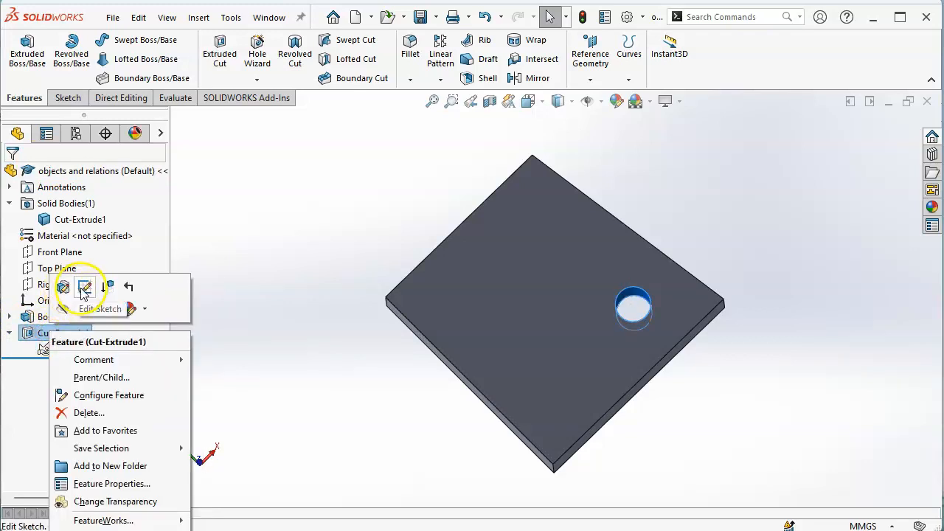
{"action": "left_click", "coordinate": [86, 289]}
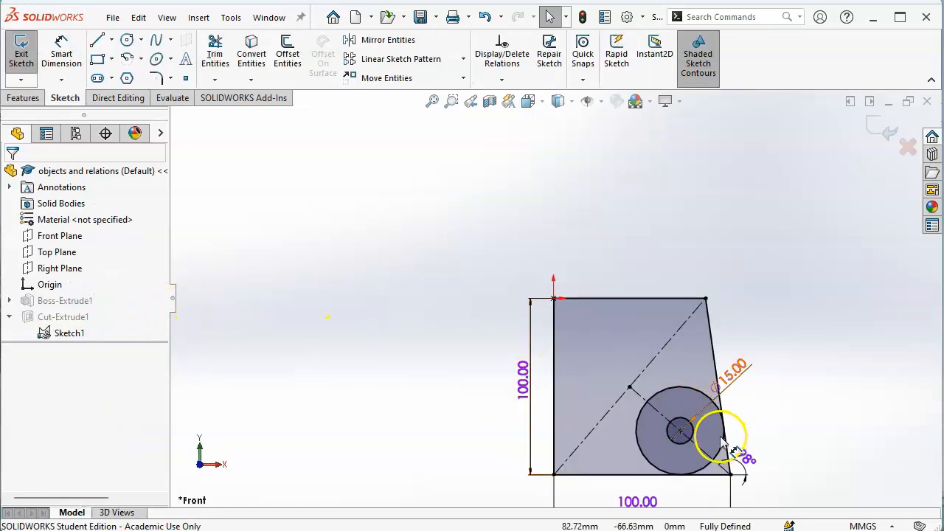
{"action": "scroll", "coordinate": [723, 440], "scroll_direction": "up", "scroll_amount": 2}
{"action": "scroll", "coordinate": [652, 445], "scroll_direction": "down", "scroll_amount": 2}
{"action": "scroll", "coordinate": [553, 323], "scroll_direction": "down", "scroll_amount": 2}
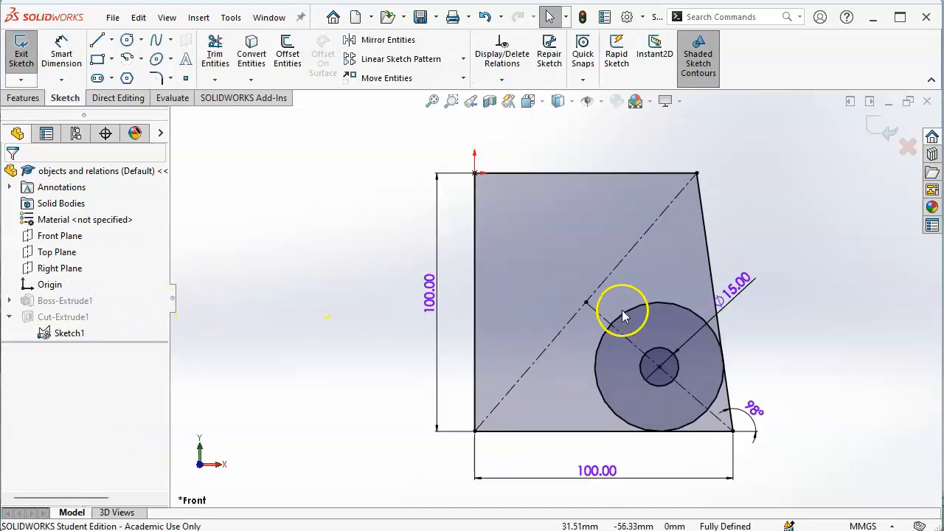
{"action": "left_click", "coordinate": [608, 279]}
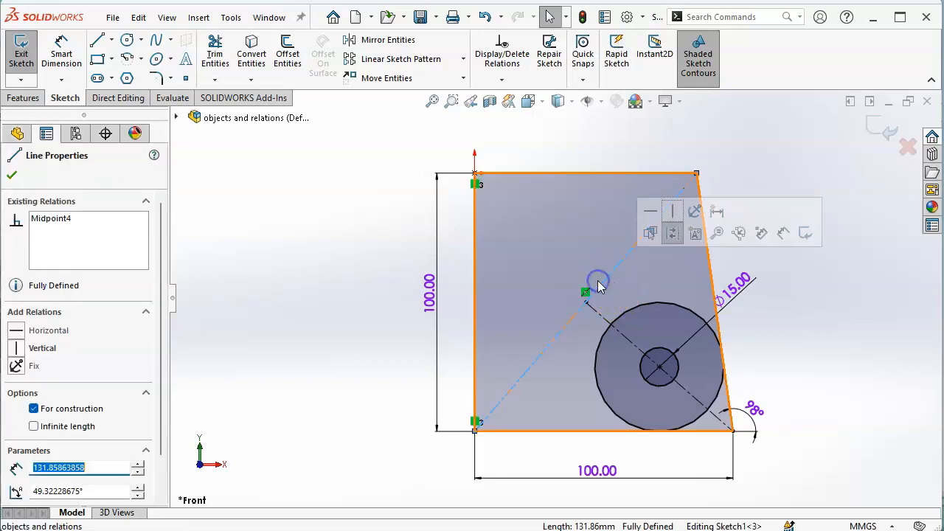
{"action": "left_click", "coordinate": [674, 235]}
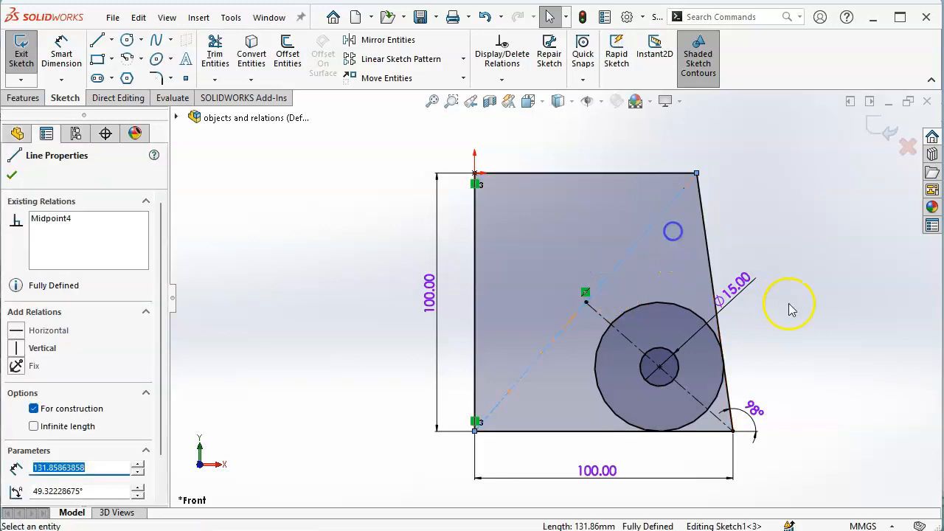
{"action": "left_click", "coordinate": [799, 305]}
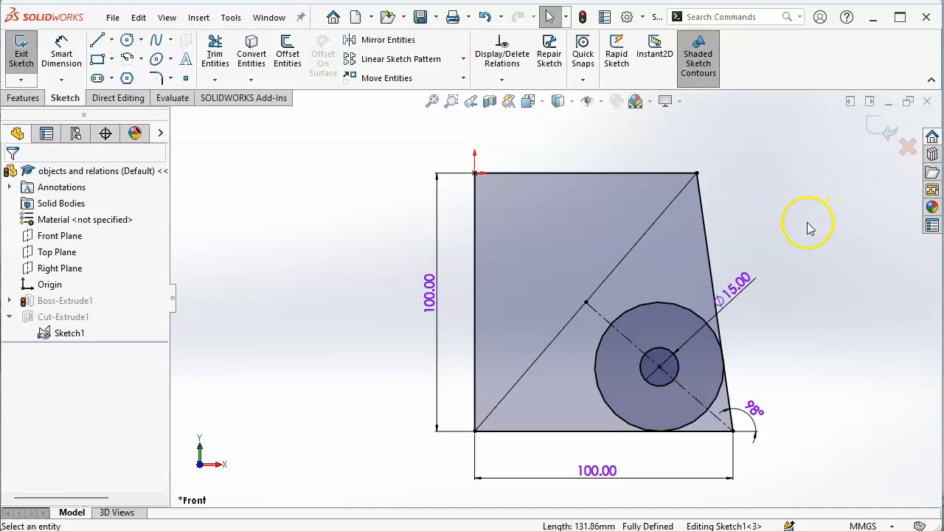
{"action": "left_click", "coordinate": [878, 130]}
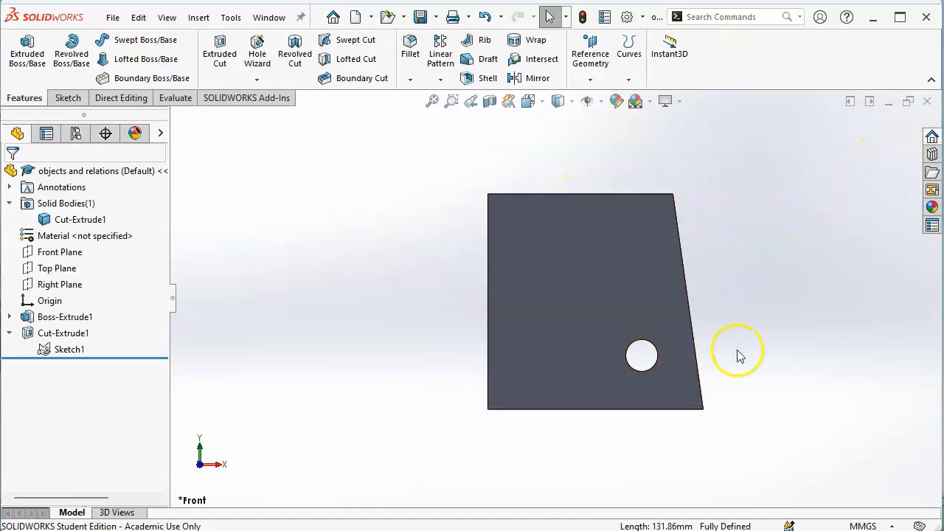
Edit Boss-Extrude1 and clear the outer contour from its selected contours.
{"action": "middle_click_drag", "start_coordinate": [449, 381], "coordinate": [462, 257]}
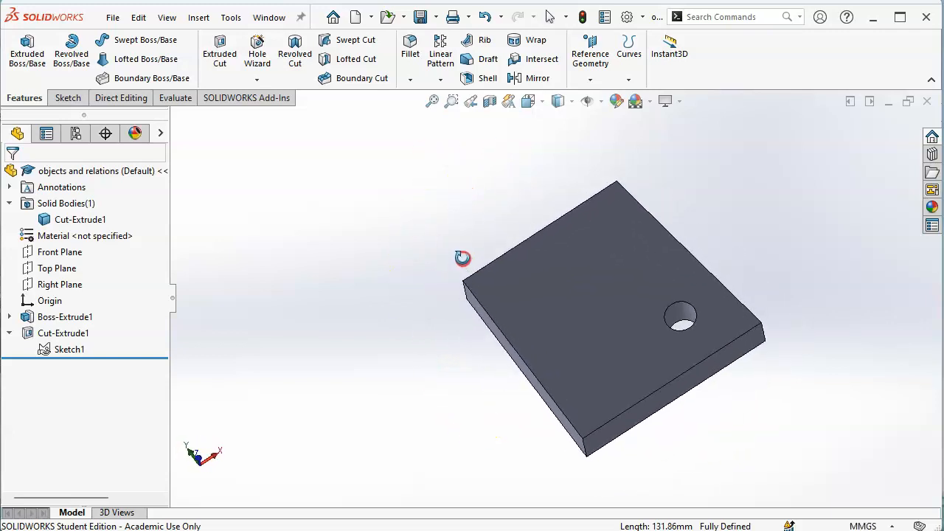
{"action": "scroll", "coordinate": [479, 289], "scroll_direction": "up", "scroll_amount": 1}
{"action": "middle_click_drag", "start_coordinate": [479, 290], "coordinate": [475, 283]}
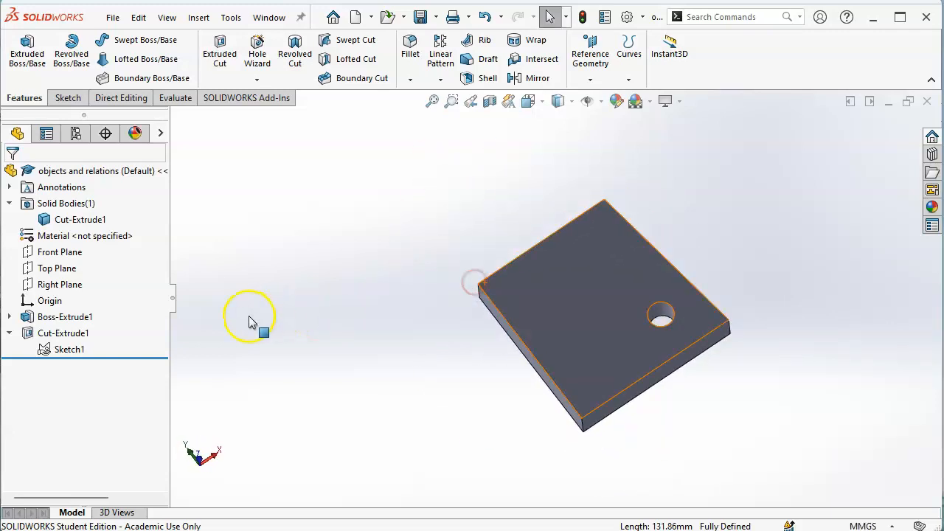
{"action": "right_click", "coordinate": [83, 322]}
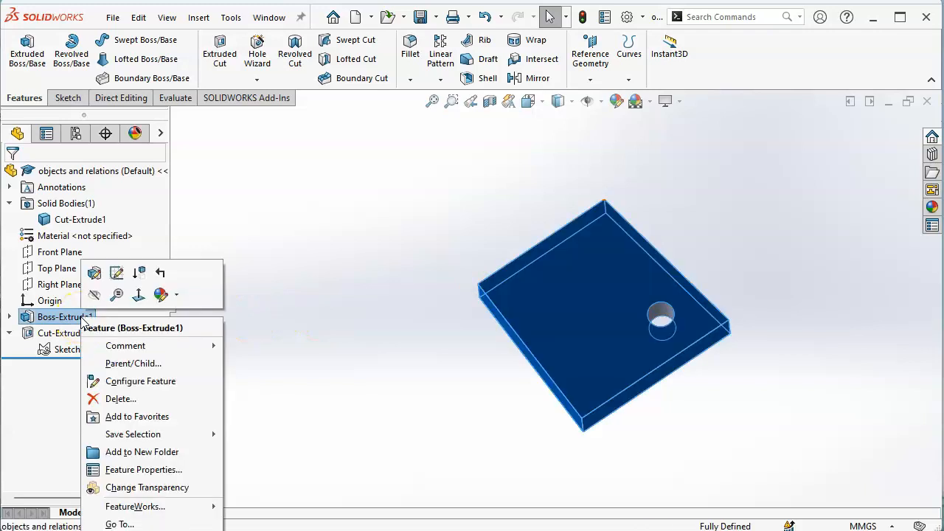
{"action": "left_click", "coordinate": [92, 273]}
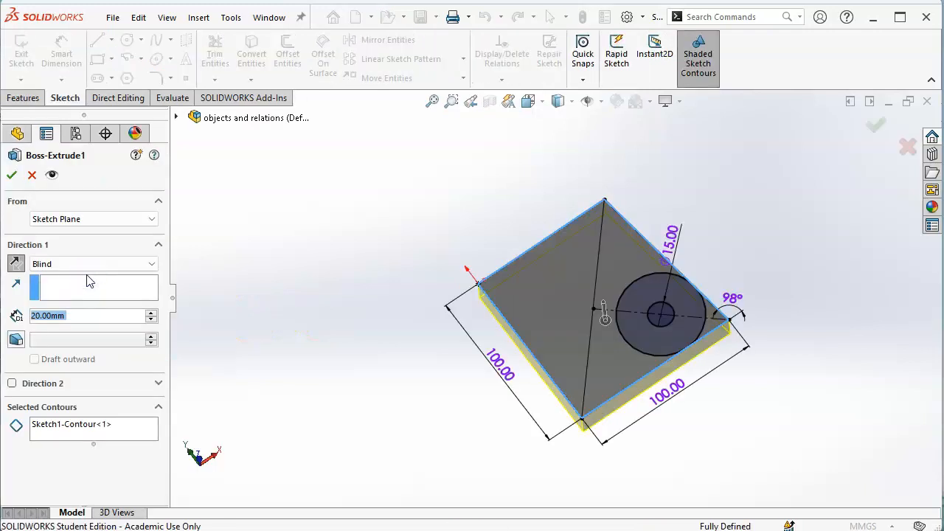
{"action": "right_click", "coordinate": [92, 430]}
{"action": "left_click", "coordinate": [129, 436]}
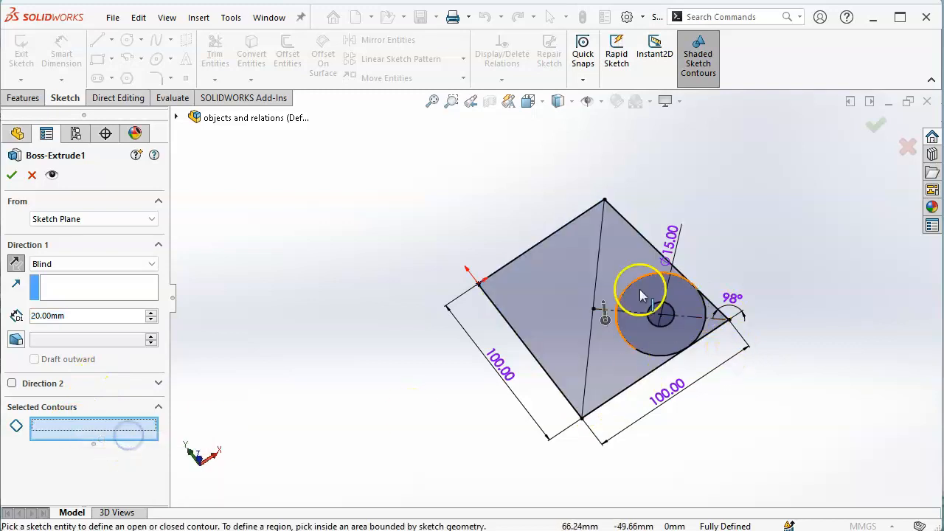
Select the two triangle regions beside the diagonal and both halves of the ring, excluding the small circle, and confirm the boss extrusion.
{"action": "left_click", "coordinate": [613, 273]}
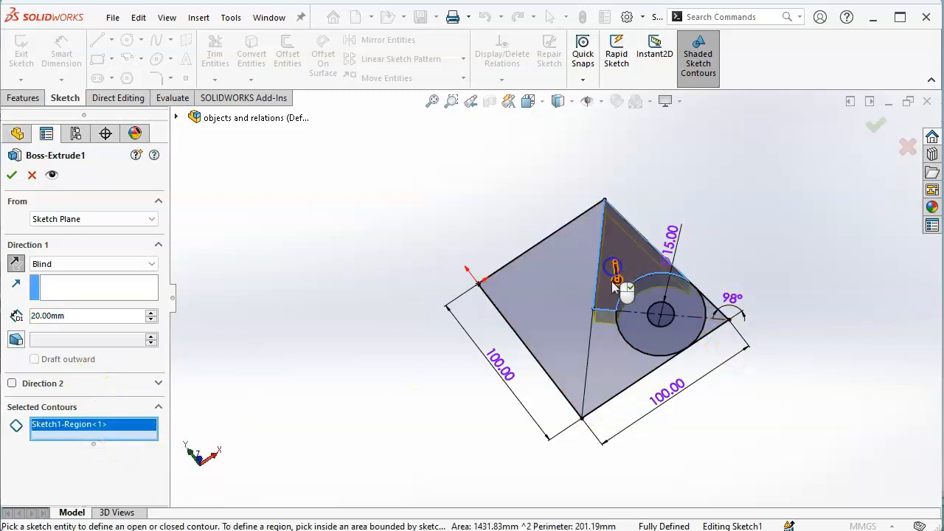
{"action": "left_click", "coordinate": [585, 378]}
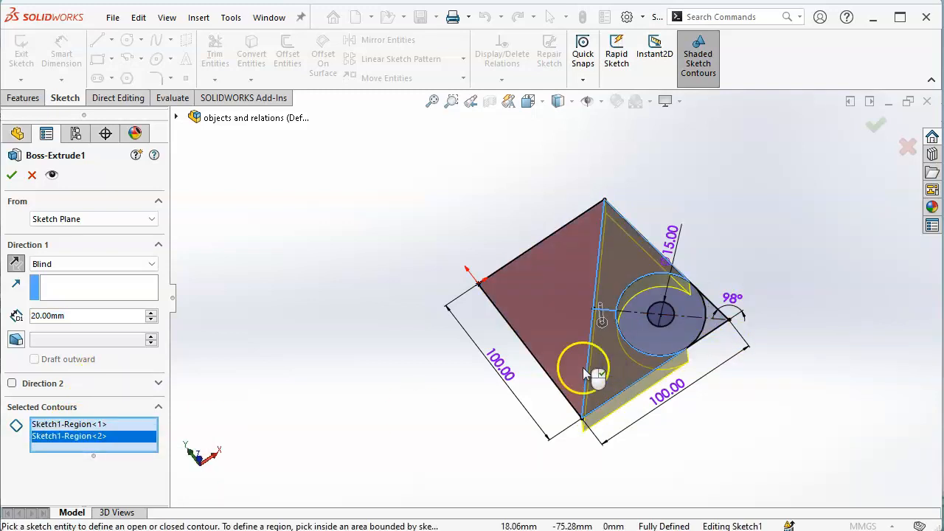
{"action": "left_click", "coordinate": [643, 333]}
{"action": "left_click", "coordinate": [684, 310]}
{"action": "mouse_move", "coordinate": [835, 286]}
{"action": "middle_mouse_down"}
{"action": "mouse_move", "coordinate": [804, 325]}
{"action": "mouse_move", "coordinate": [760, 347]}
{"action": "mouse_move", "coordinate": [811, 236]}
{"action": "middle_mouse_up"}
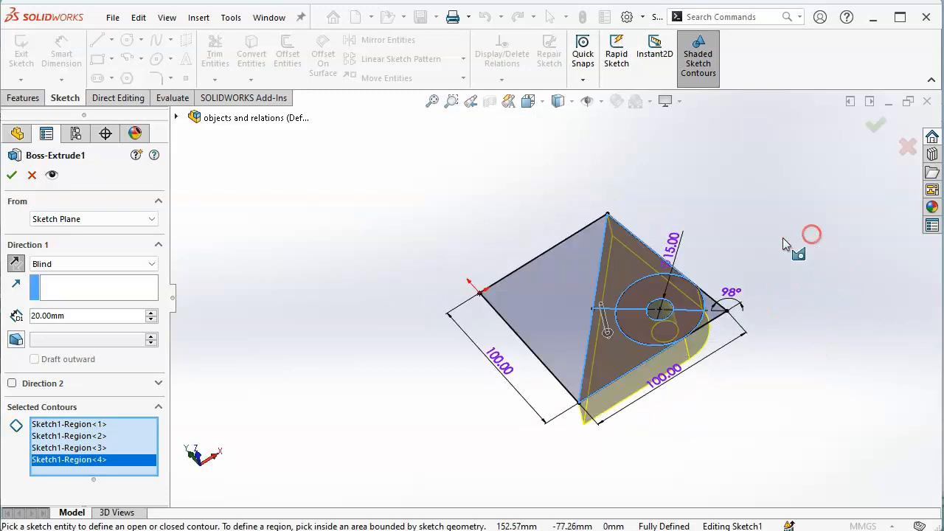
{"action": "left_click", "coordinate": [876, 126]}
{"action": "middle_click_drag", "start_coordinate": [771, 252], "coordinate": [765, 337]}
Open Cut-Extrude1 for editing and try to reapply its Through All cut with the small circle's contour.
{"action": "left_click", "coordinate": [78, 341]}
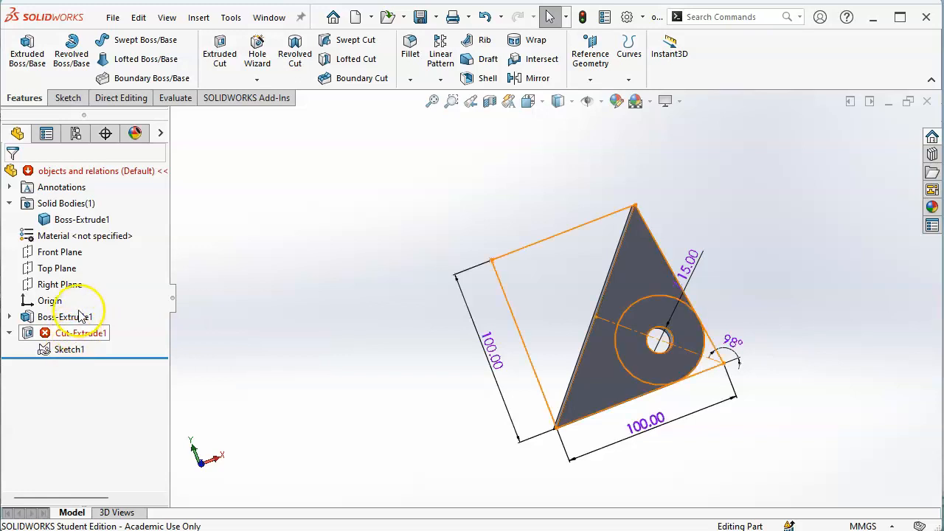
{"action": "right_click", "coordinate": [76, 337]}
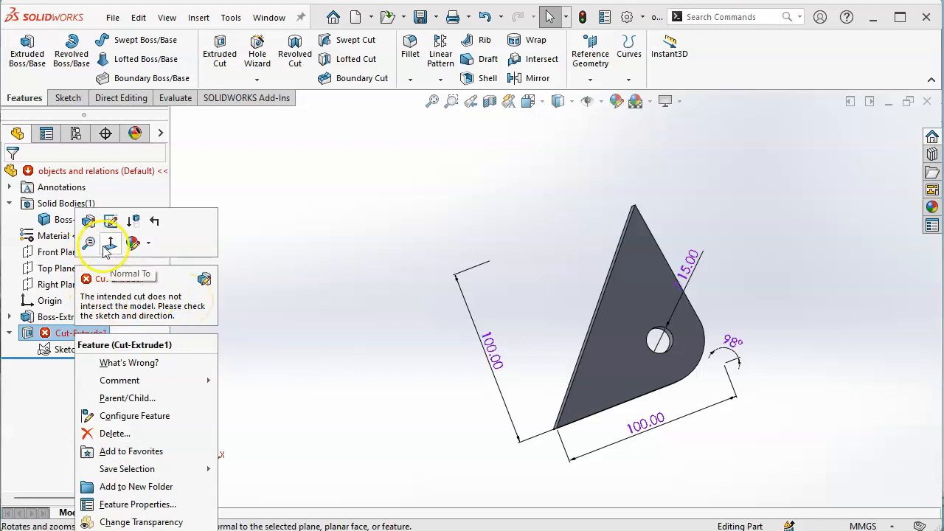
{"action": "left_click", "coordinate": [89, 220]}
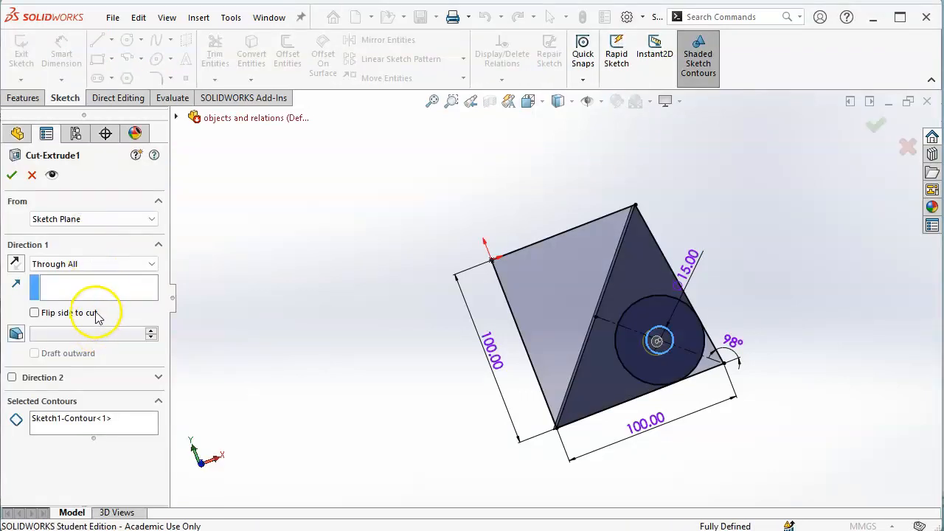
{"action": "mouse_move", "coordinate": [284, 332]}
{"action": "middle_mouse_down"}
{"action": "mouse_move", "coordinate": [273, 228]}
{"action": "mouse_move", "coordinate": [302, 143]}
{"action": "mouse_move", "coordinate": [297, 121]}
{"action": "mouse_move", "coordinate": [249, 186]}
{"action": "mouse_move", "coordinate": [258, 327]}
{"action": "mouse_move", "coordinate": [295, 305]}
{"action": "mouse_move", "coordinate": [295, 352]}
{"action": "middle_mouse_up"}
{"action": "left_click", "coordinate": [101, 426]}
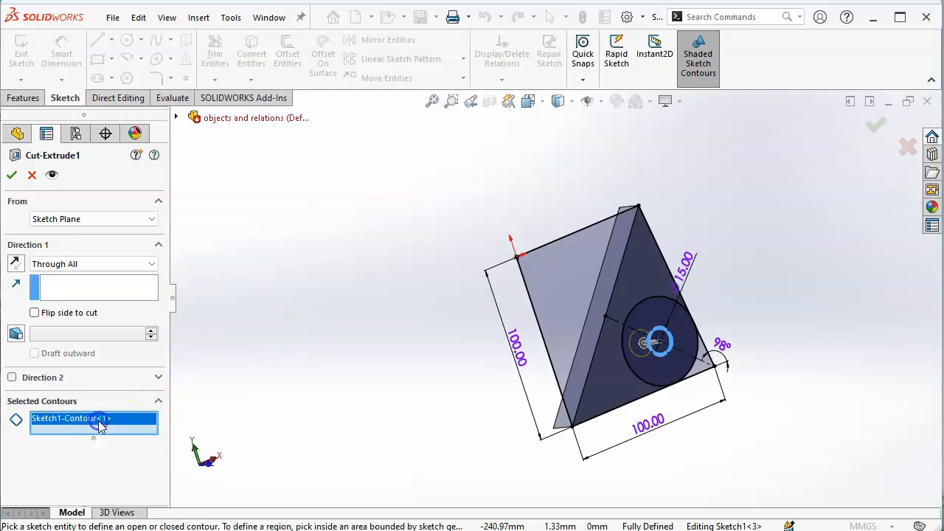
{"action": "left_click", "coordinate": [11, 177]}
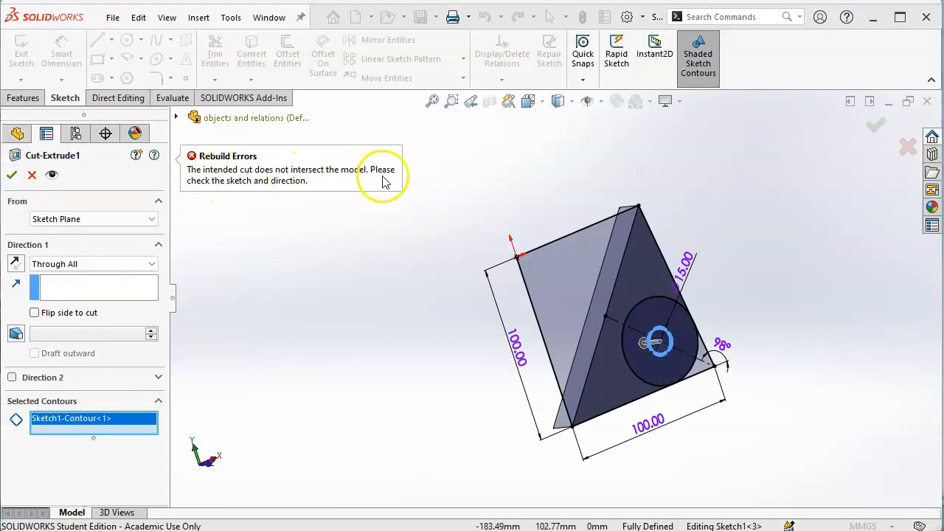
Try the Up To Next end condition for Cut-Extrude1, cancel the edit, and inspect the body around the hole.
{"action": "mouse_move", "coordinate": [432, 302]}
{"action": "middle_mouse_down"}
{"action": "mouse_move", "coordinate": [394, 225]}
{"action": "mouse_move", "coordinate": [449, 297]}
{"action": "middle_mouse_up"}
{"action": "left_click", "coordinate": [65, 263]}
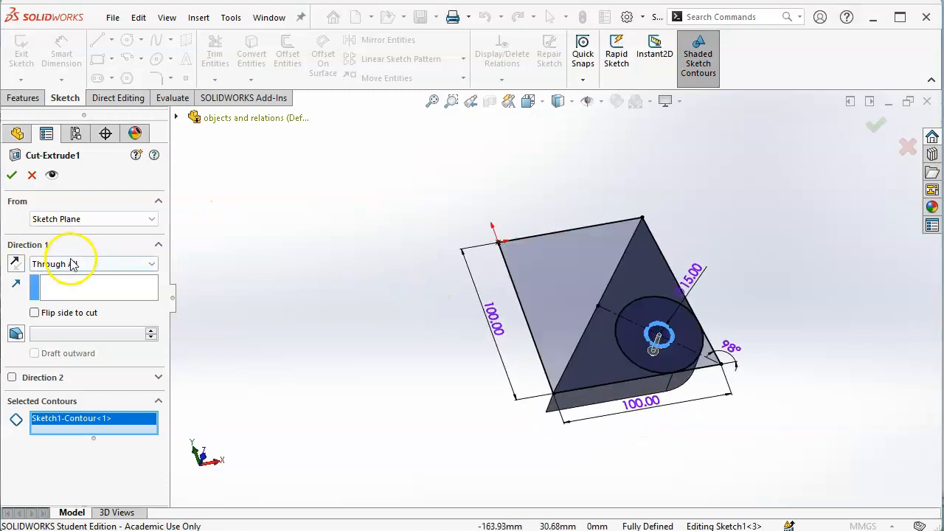
{"action": "left_click", "coordinate": [71, 306]}
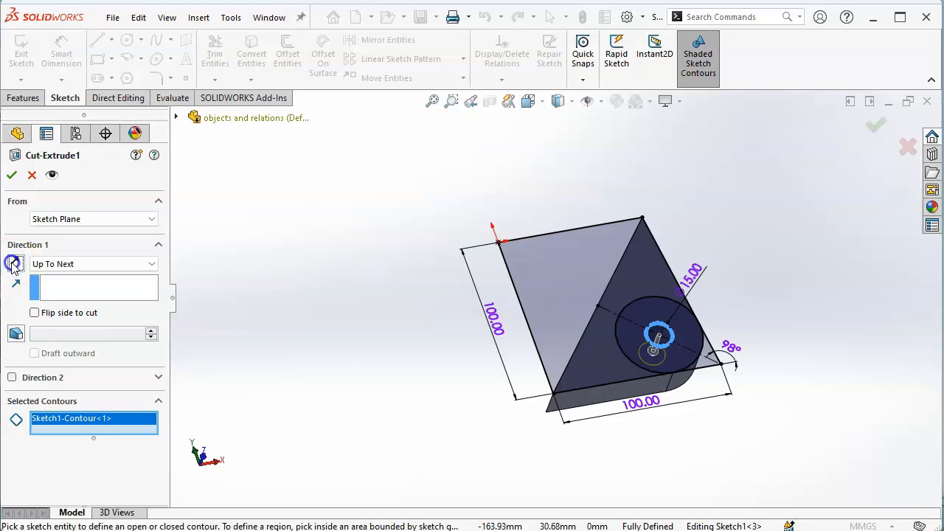
{"action": "middle_click_drag", "start_coordinate": [461, 357], "coordinate": [469, 339]}
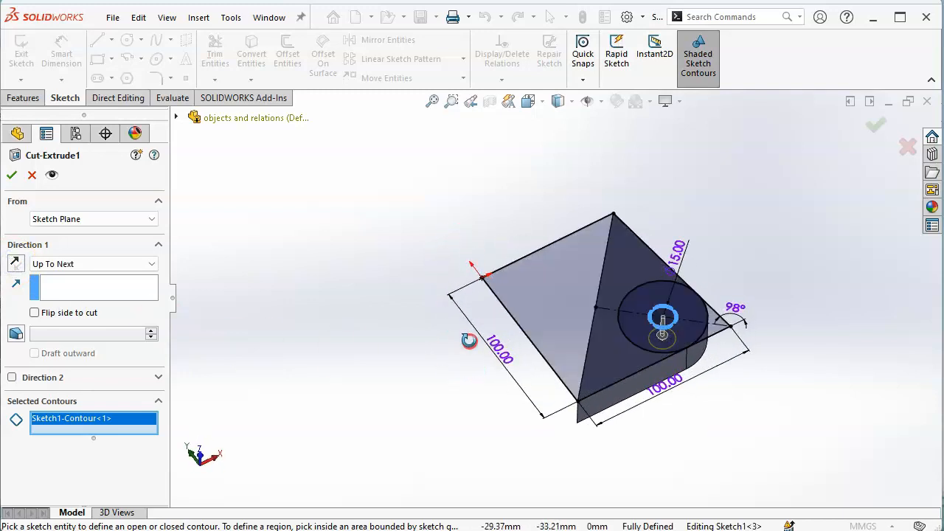
{"action": "left_click", "coordinate": [12, 175]}
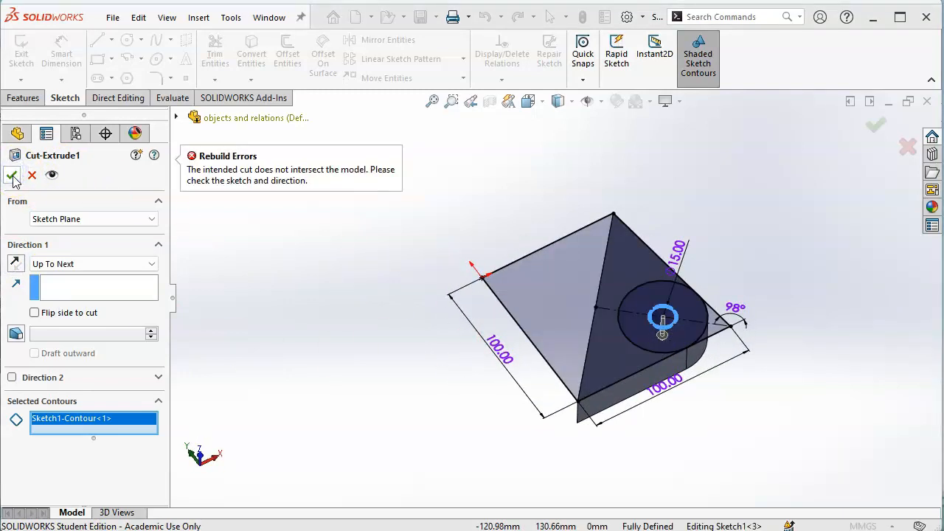
{"action": "left_click", "coordinate": [908, 146]}
{"action": "middle_click_drag", "start_coordinate": [642, 270], "coordinate": [605, 310]}
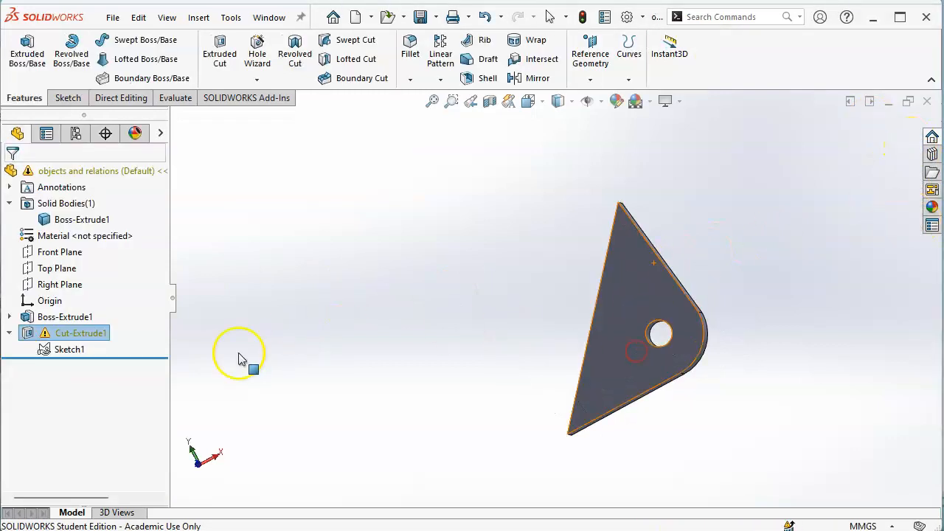
{"action": "left_click", "coordinate": [261, 320]}
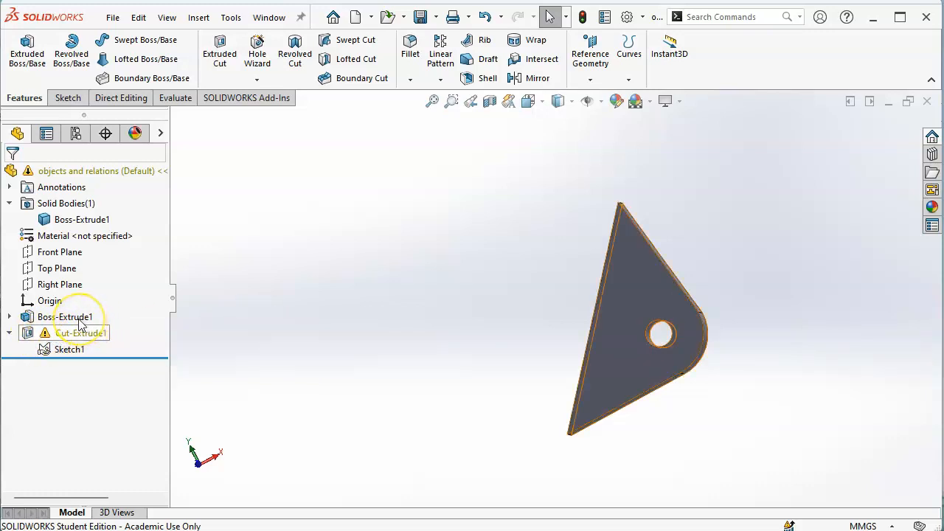
Reopen the shared sketch to examine the regions around the diagonal and the circles, and exit without editing it.
{"action": "right_click", "coordinate": [57, 353]}
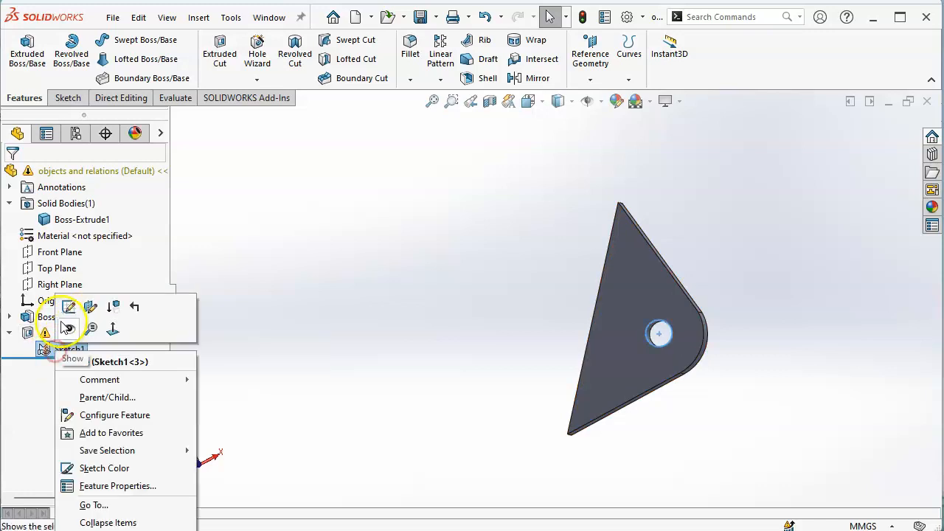
{"action": "left_click", "coordinate": [64, 305]}
{"action": "scroll", "coordinate": [721, 424], "scroll_direction": "up", "scroll_amount": 1}
{"action": "scroll", "coordinate": [720, 423], "scroll_direction": "down", "scroll_amount": 1}
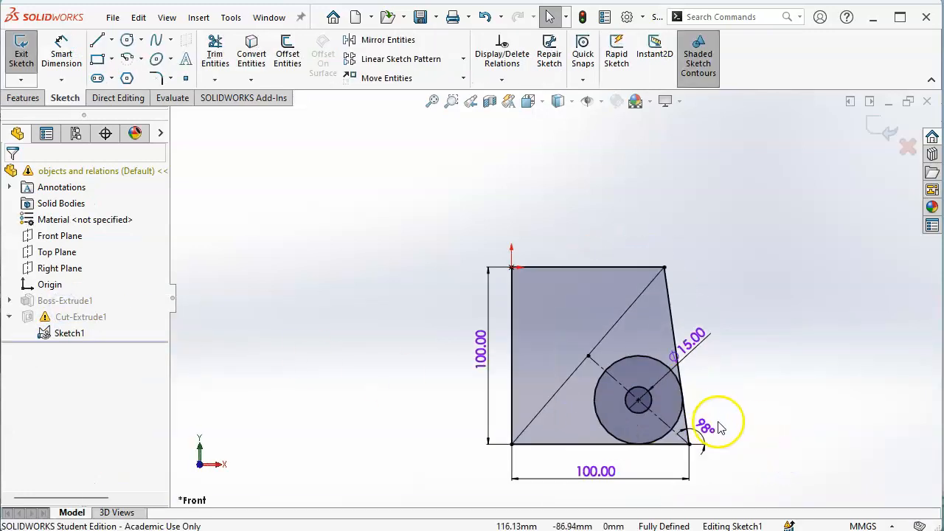
{"action": "scroll", "coordinate": [641, 419], "scroll_direction": "down", "scroll_amount": 1}
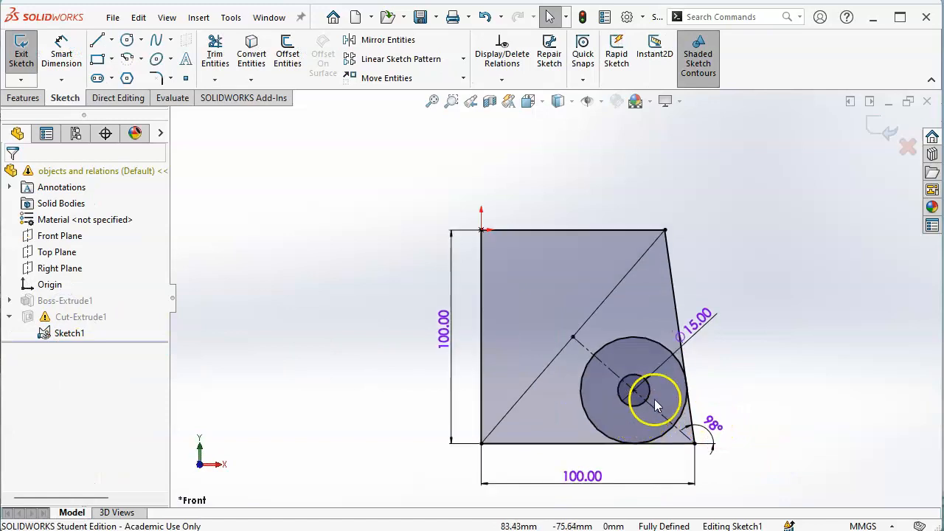
{"action": "left_click", "coordinate": [888, 131]}
{"action": "left_click", "coordinate": [465, 214]}
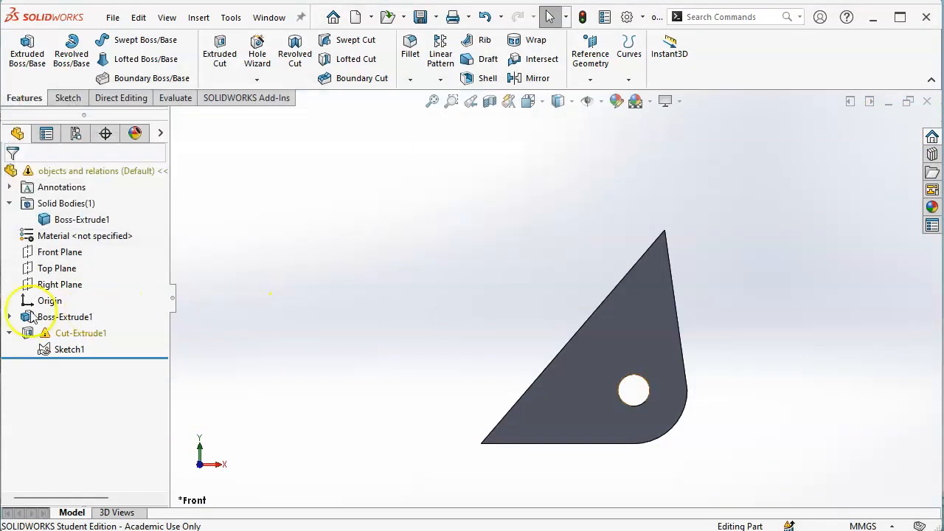
Edit Cut-Extrude1, replace its selected contour with the small circle picked on the sketch, and try to confirm the Through All cut.
{"action": "right_click", "coordinate": [64, 337]}
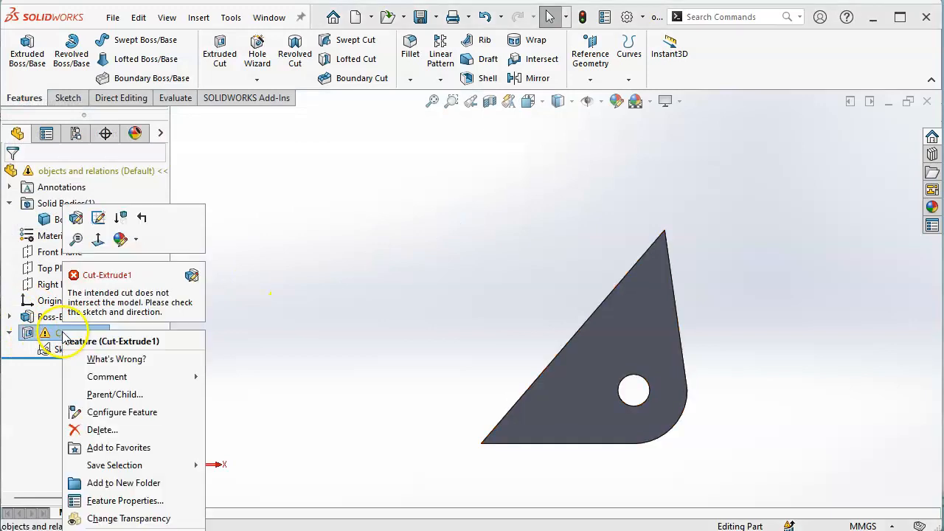
{"action": "left_click", "coordinate": [71, 221]}
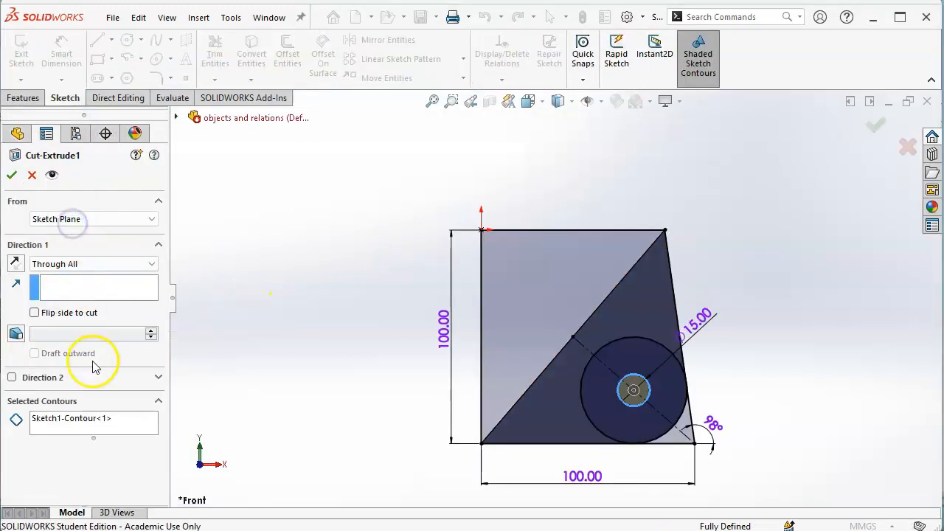
{"action": "right_click", "coordinate": [77, 419]}
{"action": "left_click", "coordinate": [125, 426]}
{"action": "middle_click_drag", "start_coordinate": [430, 386], "coordinate": [433, 286]}
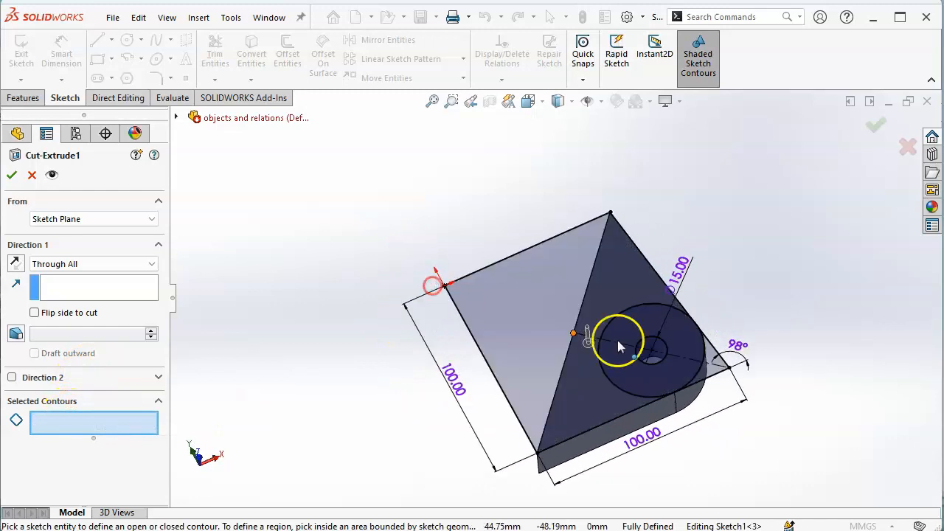
{"action": "left_click", "coordinate": [660, 357]}
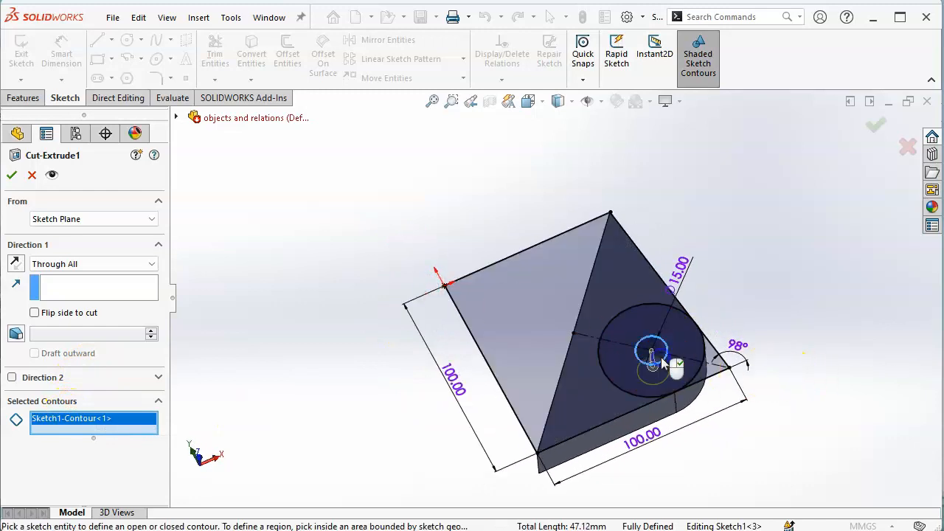
{"action": "left_click", "coordinate": [876, 127]}
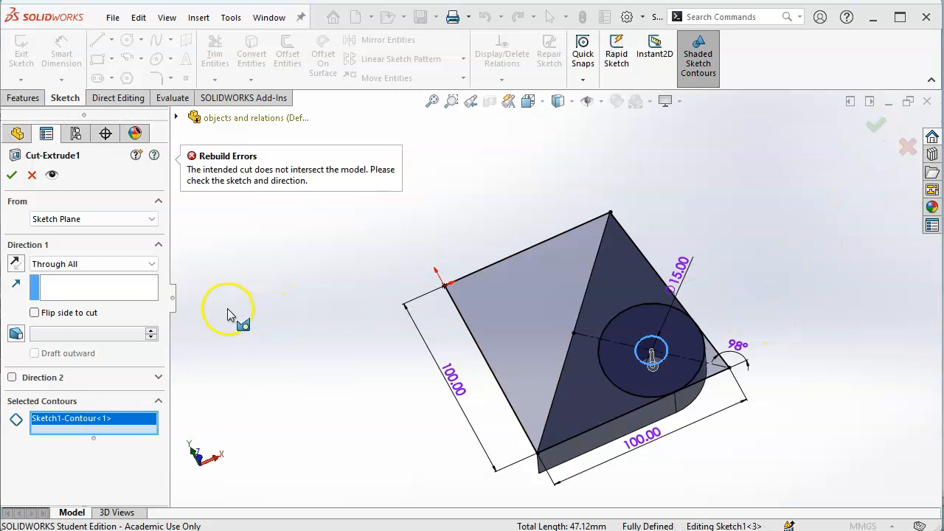
{"action": "left_click", "coordinate": [12, 174]}
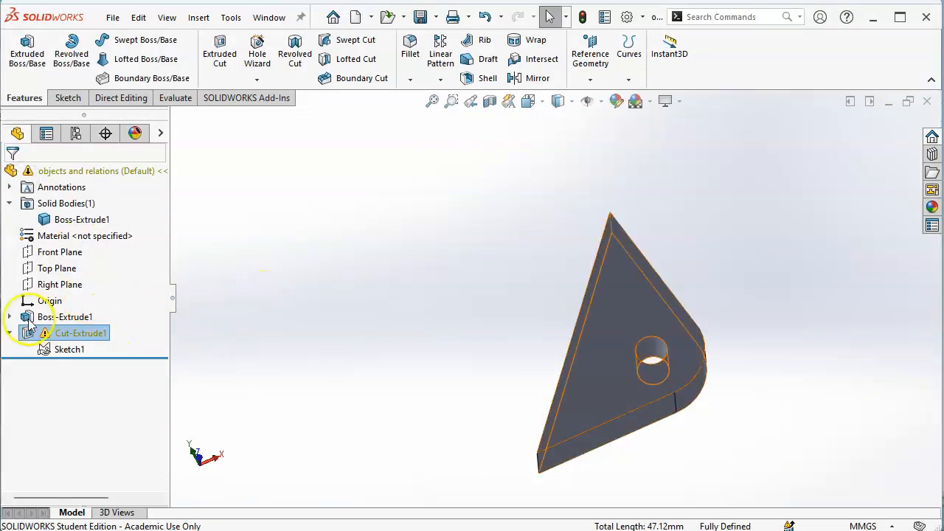
Open Boss-Extrude1 for editing to check its selected regions, and cancel without changing anything.
{"action": "right_click", "coordinate": [72, 318]}
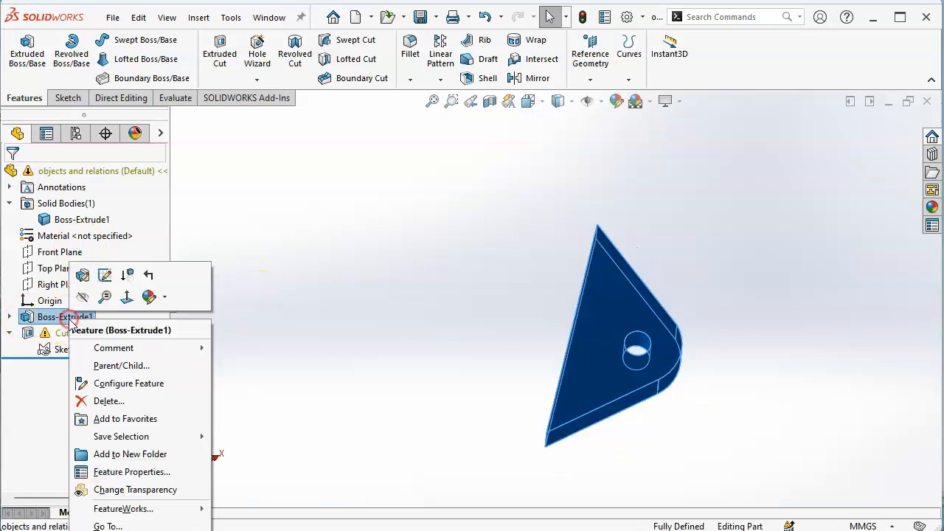
{"action": "left_click", "coordinate": [80, 274]}
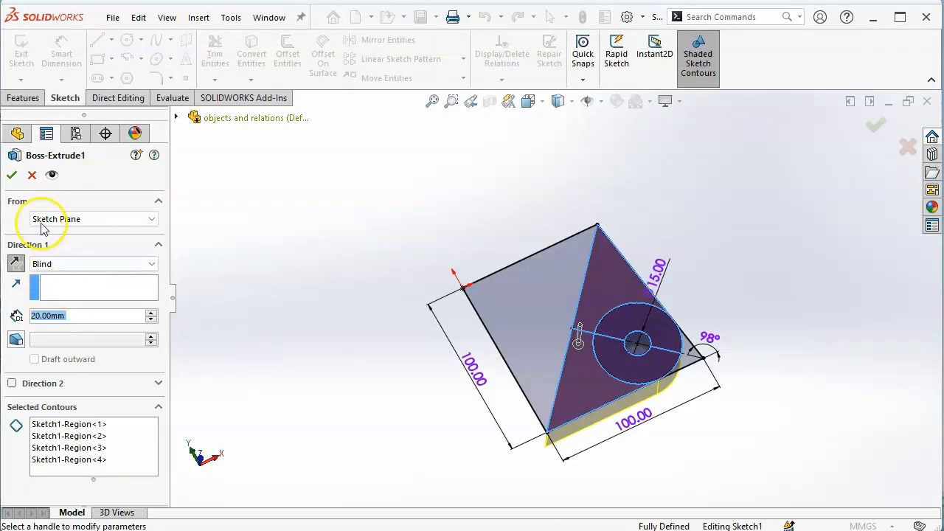
{"action": "left_click", "coordinate": [32, 175]}
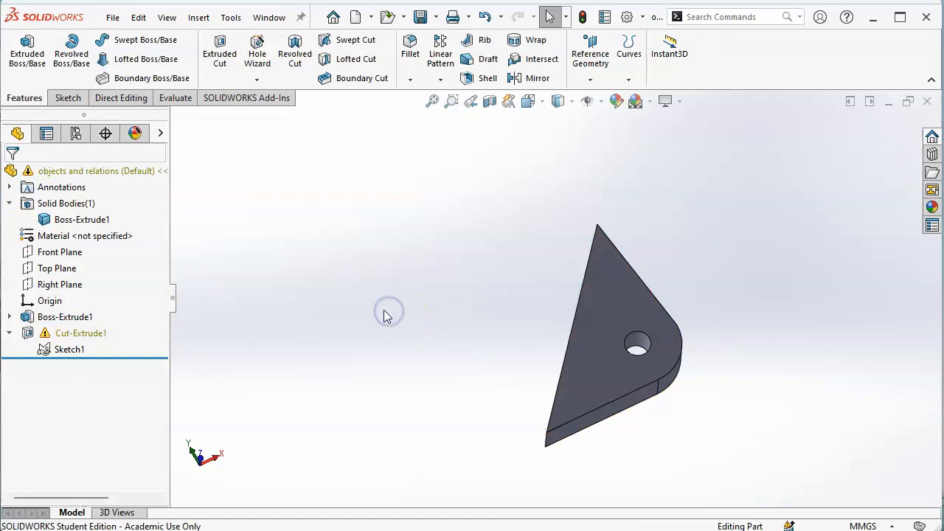
Undo the last change to the boss extrusion's selected regions, and view the plate from the front.
{"action": "key", "text": "ctrl+z"}
{"action": "left_click", "coordinate": [381, 304]}
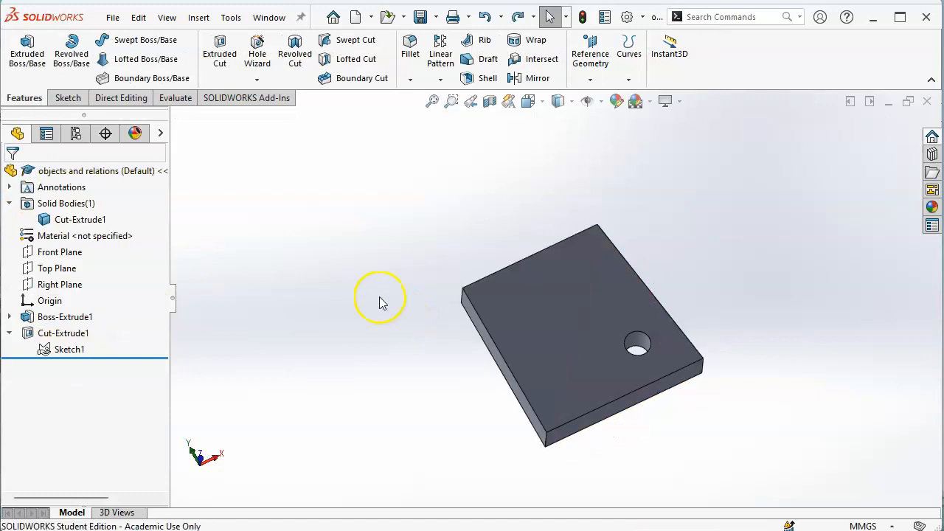
{"action": "left_click", "coordinate": [9, 334]}
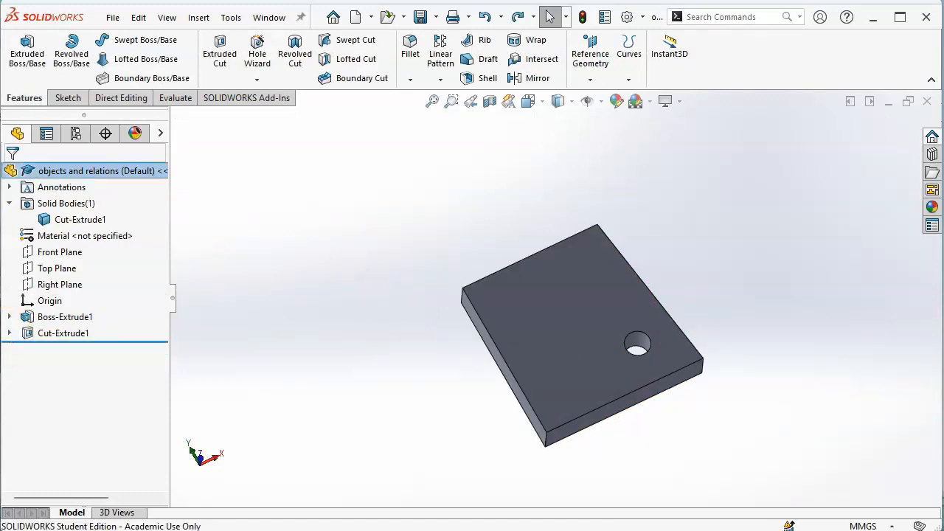
{"action": "middle_click_drag", "start_coordinate": [308, 308], "coordinate": [281, 344]}
{"action": "key", "text": "ctrl+1"}
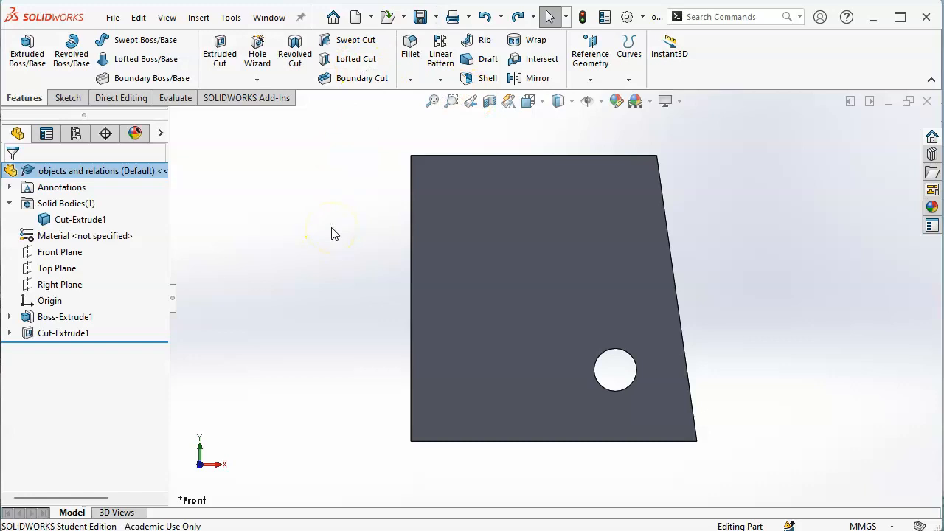
{"action": "left_click", "coordinate": [317, 258]}
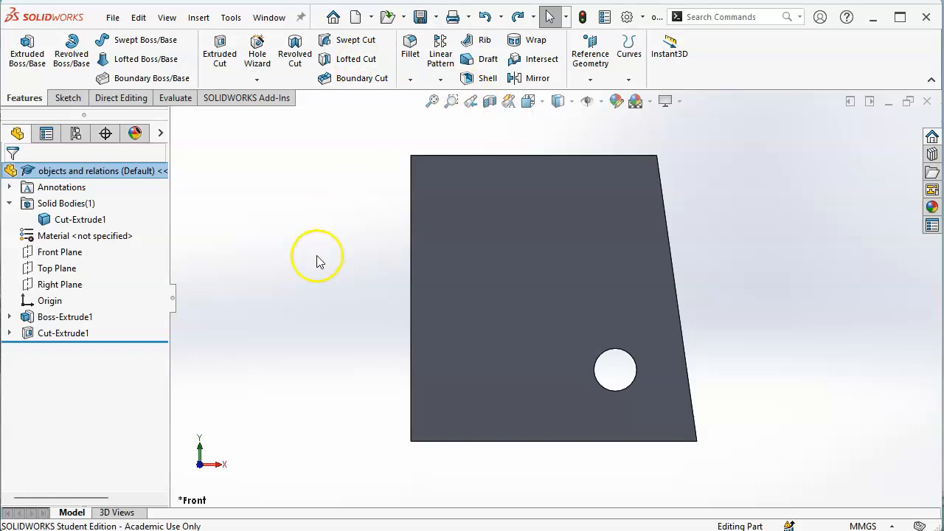